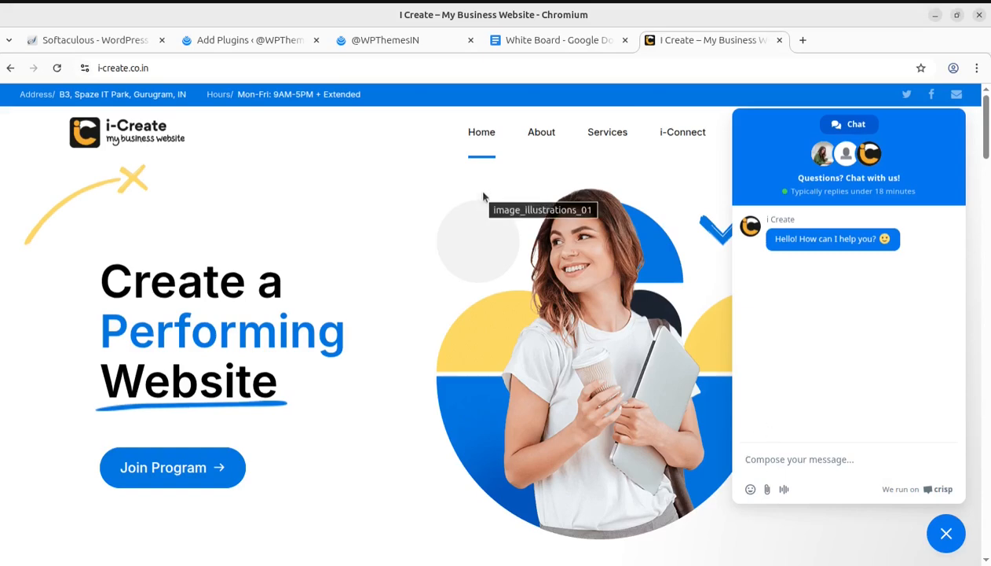
- Switch to the White Board document and review the questions about disabling WordPress comments and stopping spam on blog posts
{"action": "left_click", "coordinate": [531, 40]}
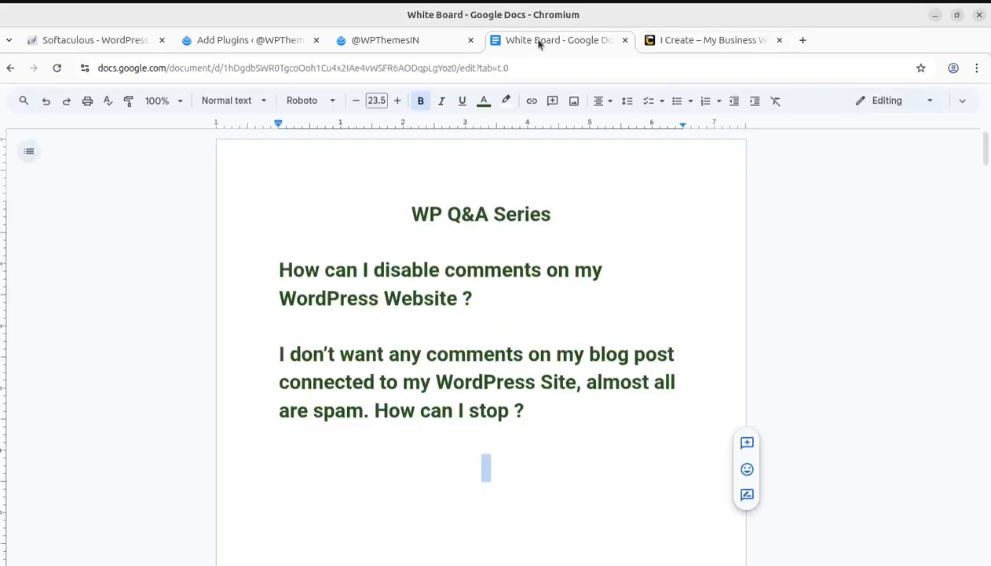
{"action": "left_click", "coordinate": [412, 329]}
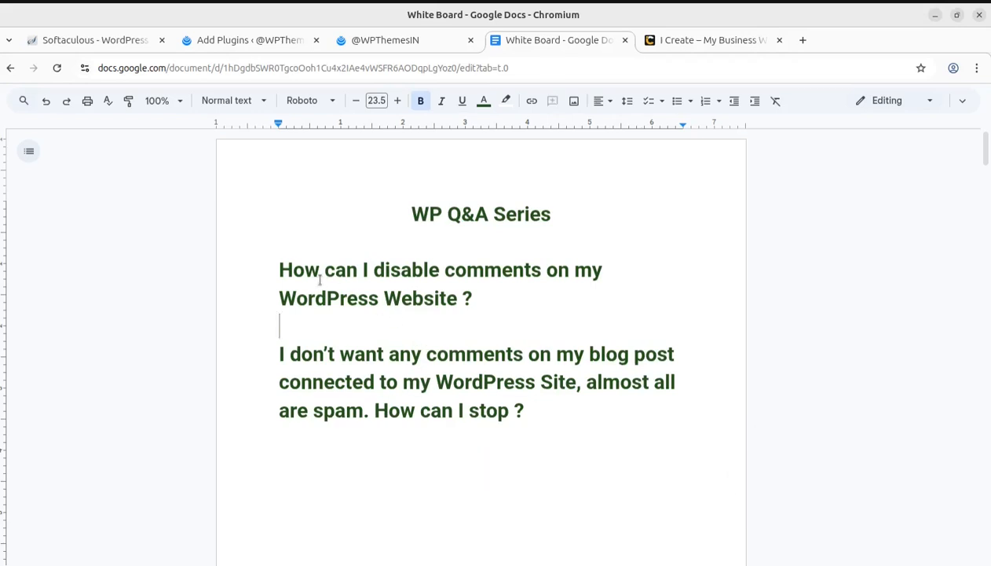
{"action": "left_click_drag", "start_coordinate": [280, 267], "coordinate": [468, 298]}
{"action": "left_click", "coordinate": [456, 464]}
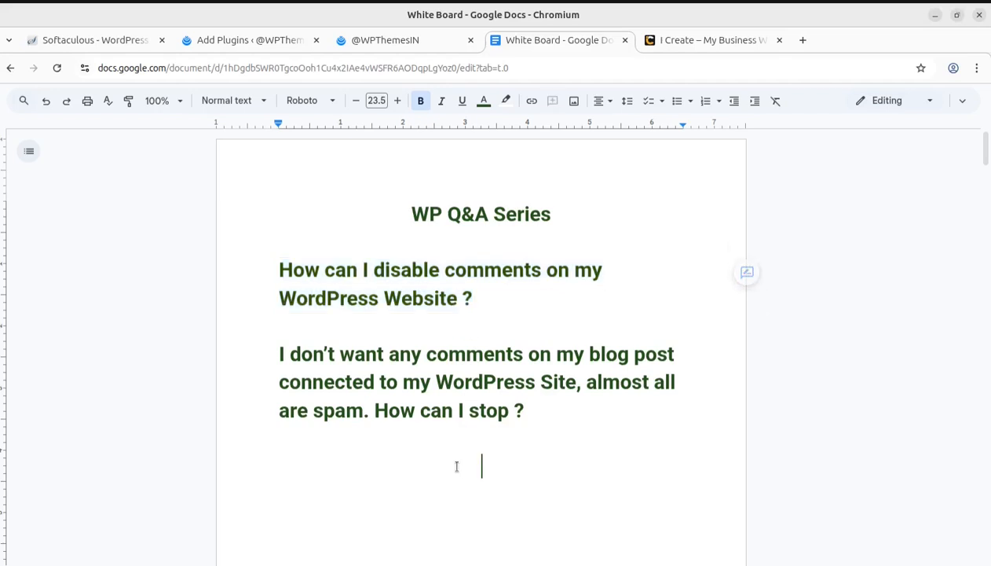
{"action": "left_click_drag", "start_coordinate": [277, 354], "coordinate": [533, 415]}
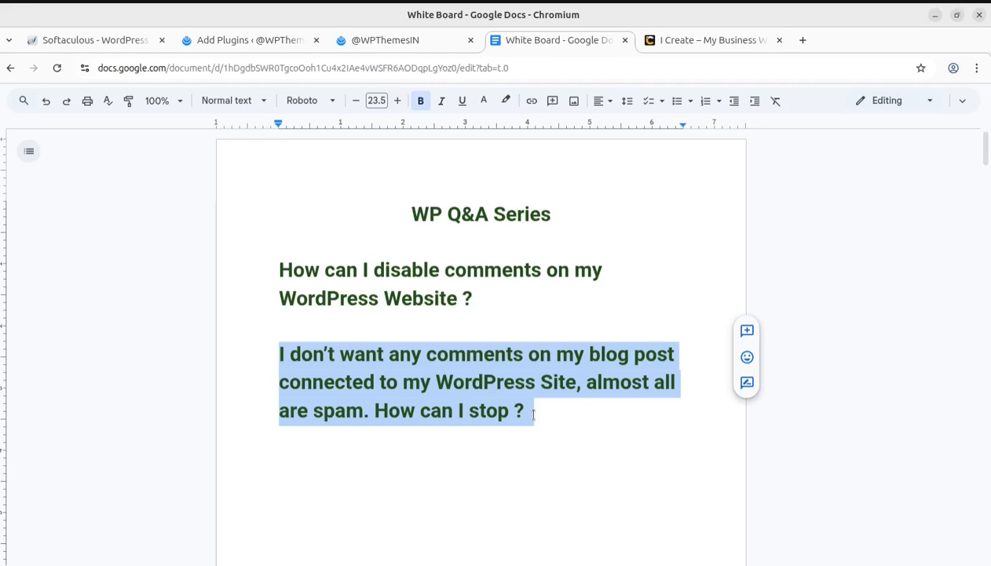
{"action": "left_click", "coordinate": [578, 424]}
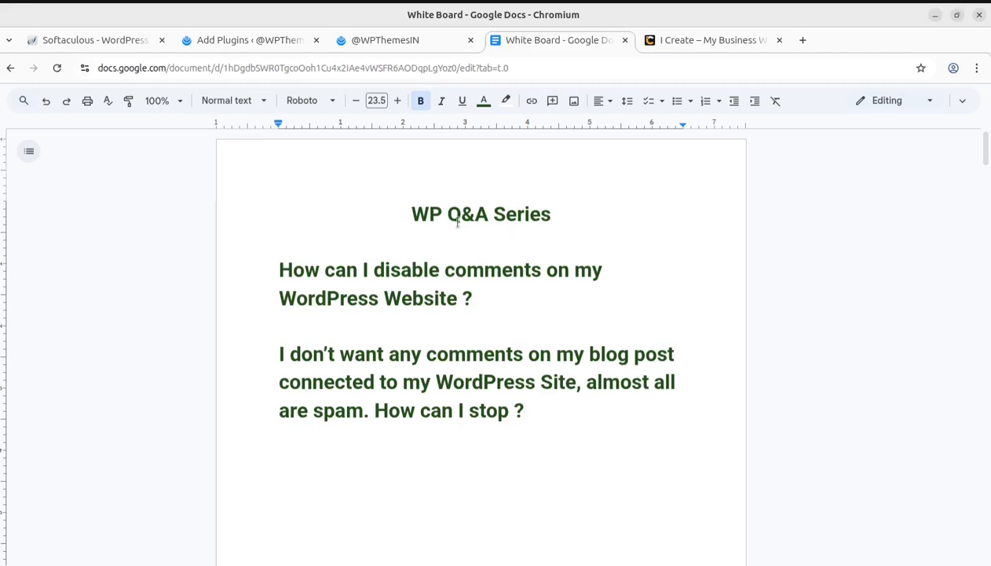
- Switch to the WPThemesIN site and open the blog post "Top 10 AI Intelligence Agency Provider" from its Blog page
{"action": "left_click", "coordinate": [392, 47]}
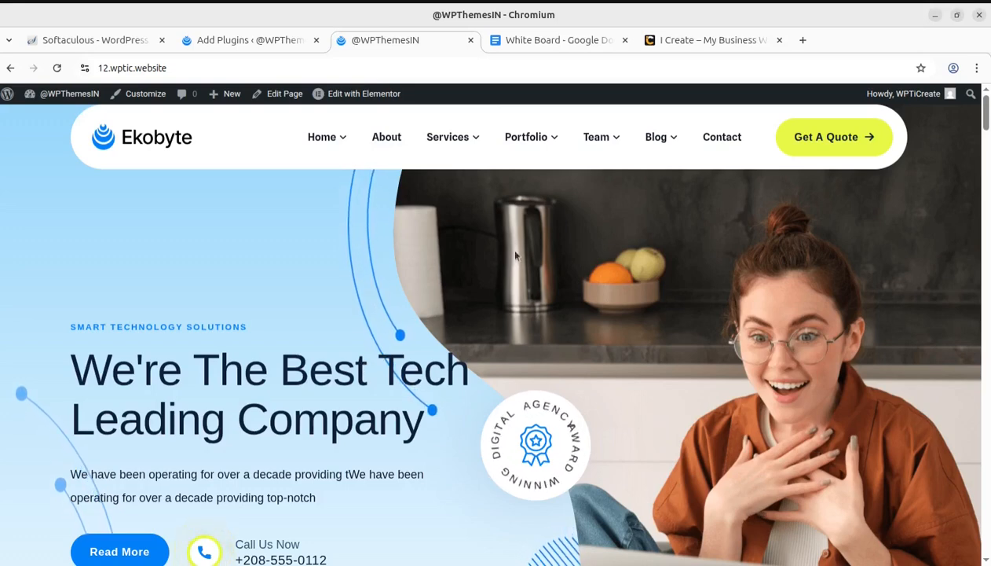
{"action": "mouse_move", "coordinate": [661, 137]}
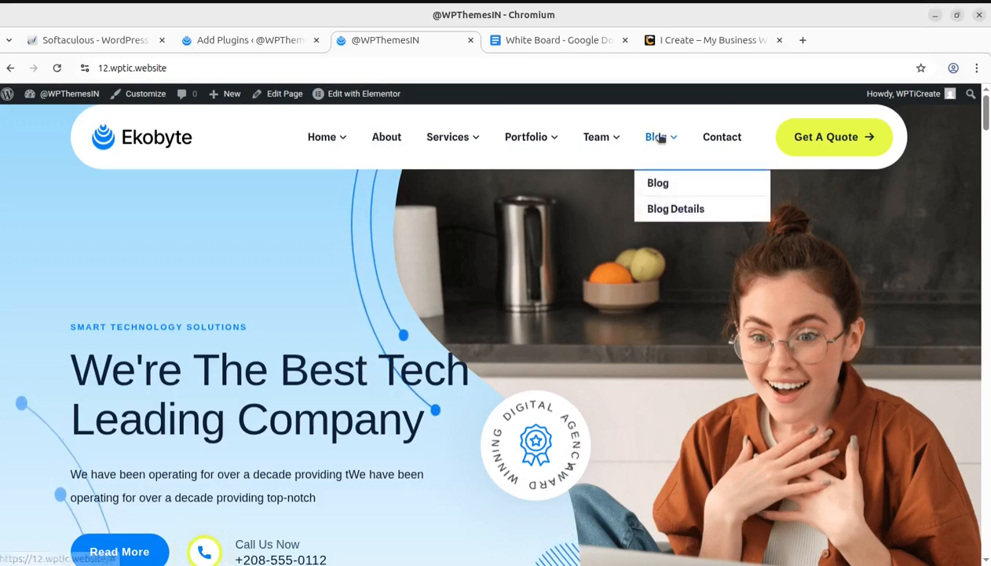
{"action": "left_click", "coordinate": [657, 186]}
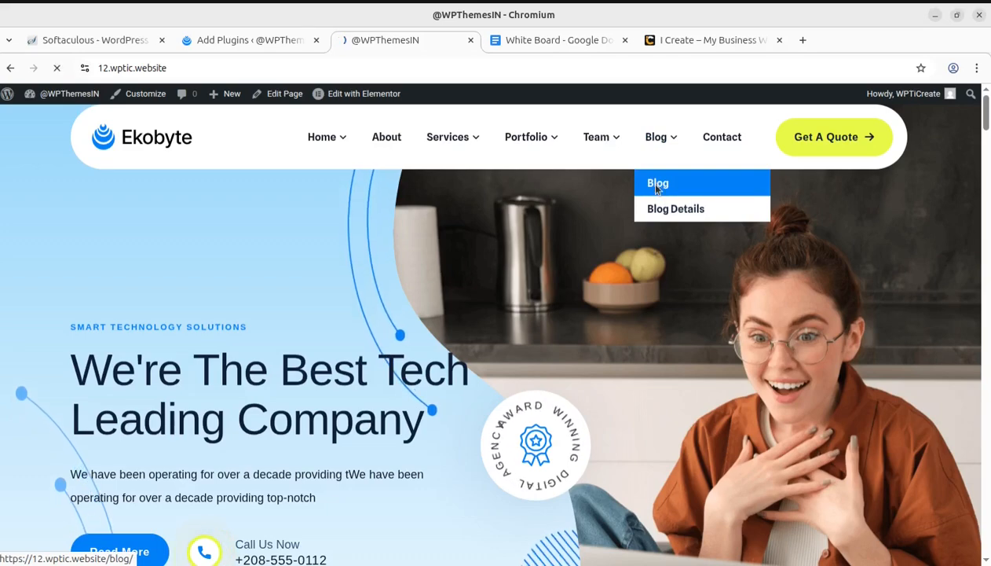
{"action": "scroll", "coordinate": [334, 416], "scroll_direction": "down", "scroll_amount": 8}
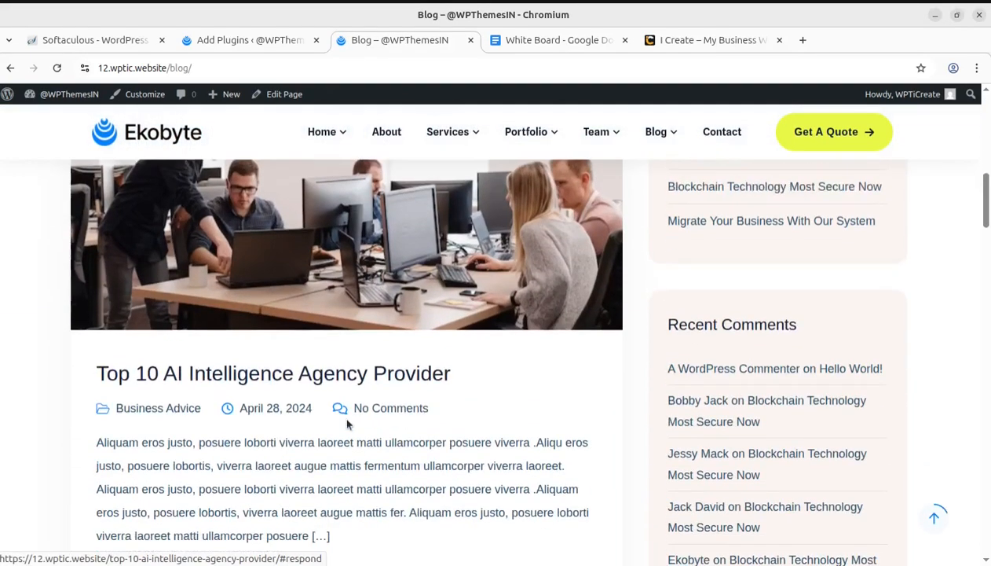
{"action": "left_click", "coordinate": [259, 378]}
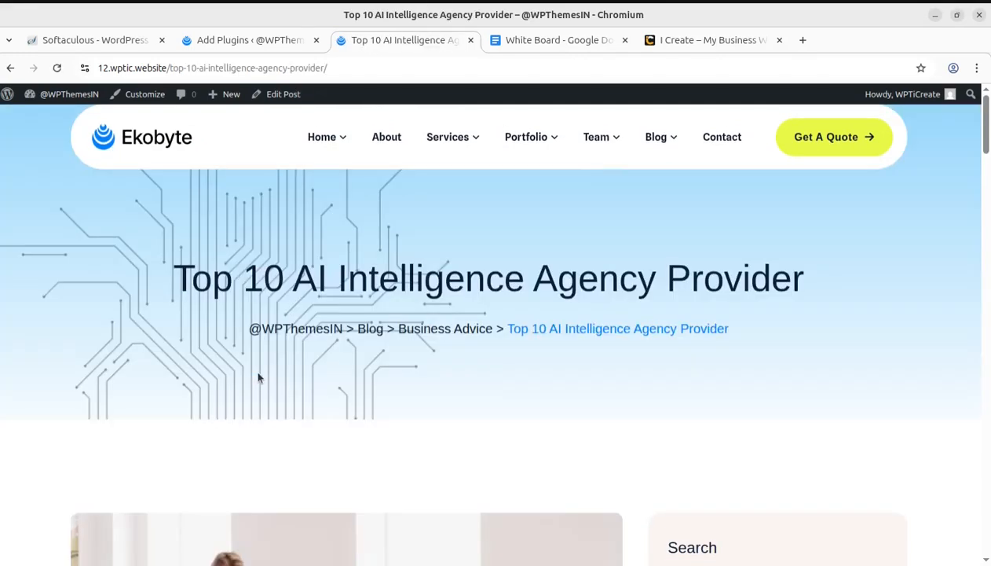
- Examine the blog post down to its Add a Comment form and focus the empty comment field
{"action": "scroll", "coordinate": [390, 426], "scroll_direction": "down", "scroll_amount": 5}
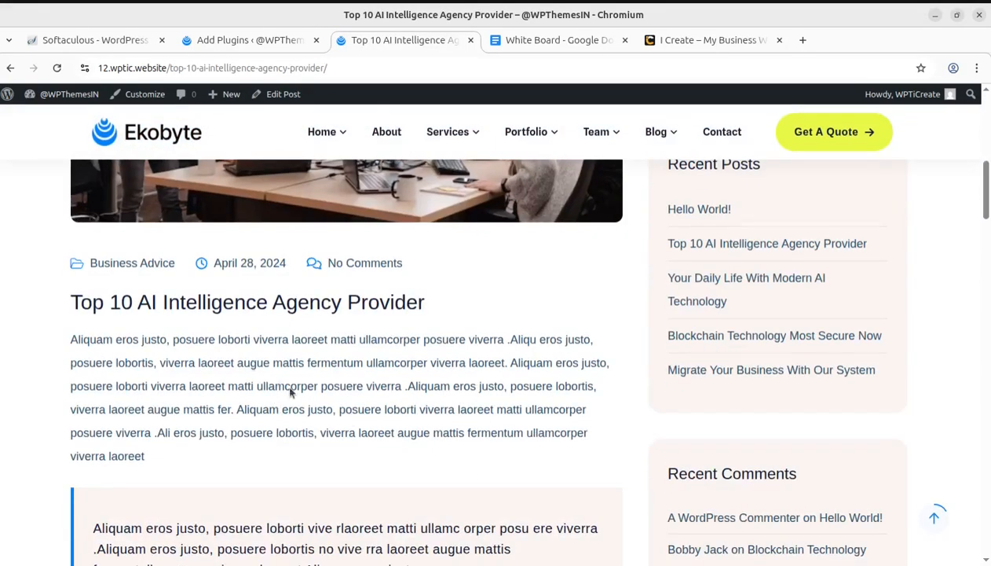
{"action": "scroll", "coordinate": [299, 401], "scroll_direction": "down", "scroll_amount": 12}
{"action": "scroll", "coordinate": [316, 428], "scroll_direction": "down", "scroll_amount": 4}
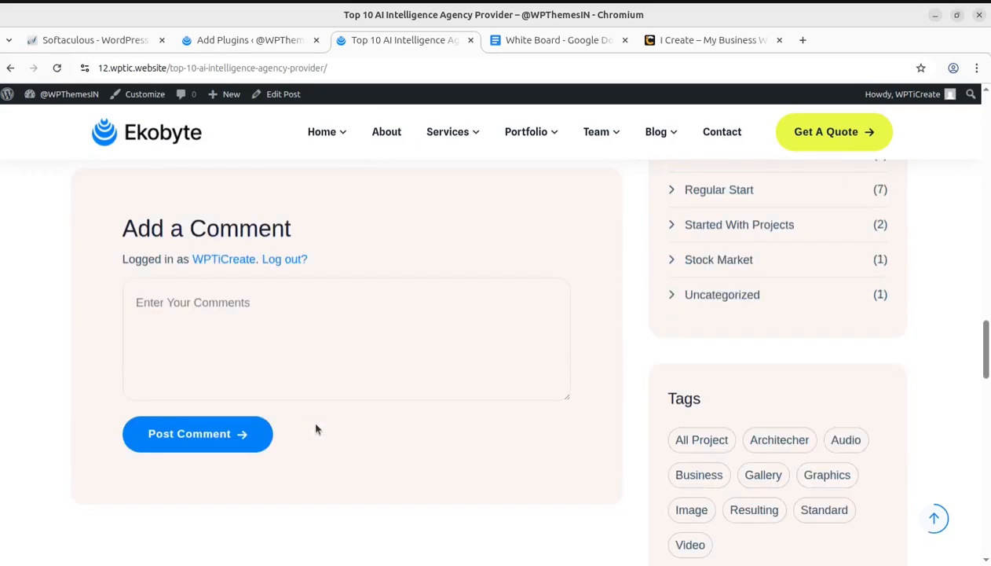
{"action": "left_click", "coordinate": [163, 355]}
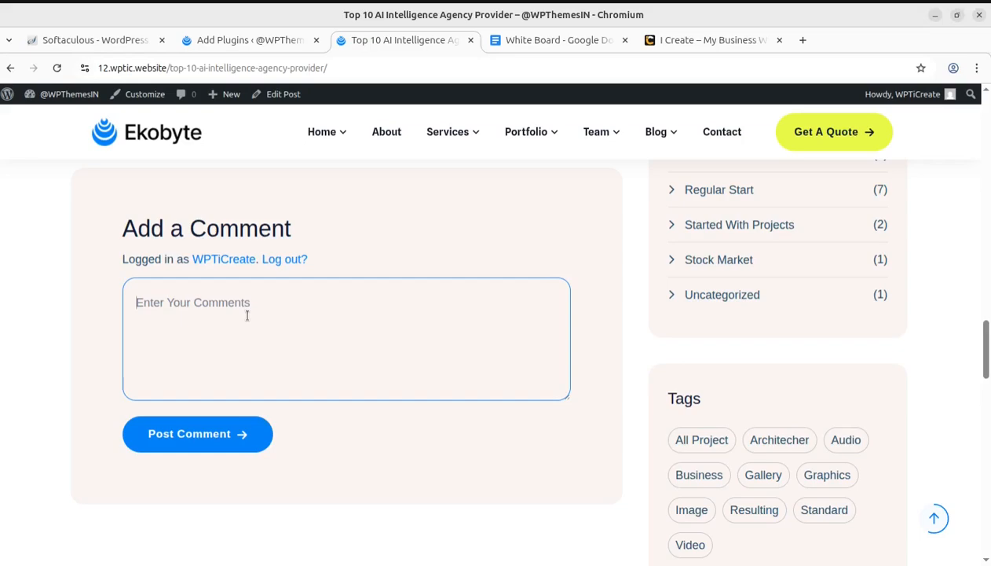
{"action": "scroll", "coordinate": [427, 436], "scroll_direction": "up", "scroll_amount": 10}
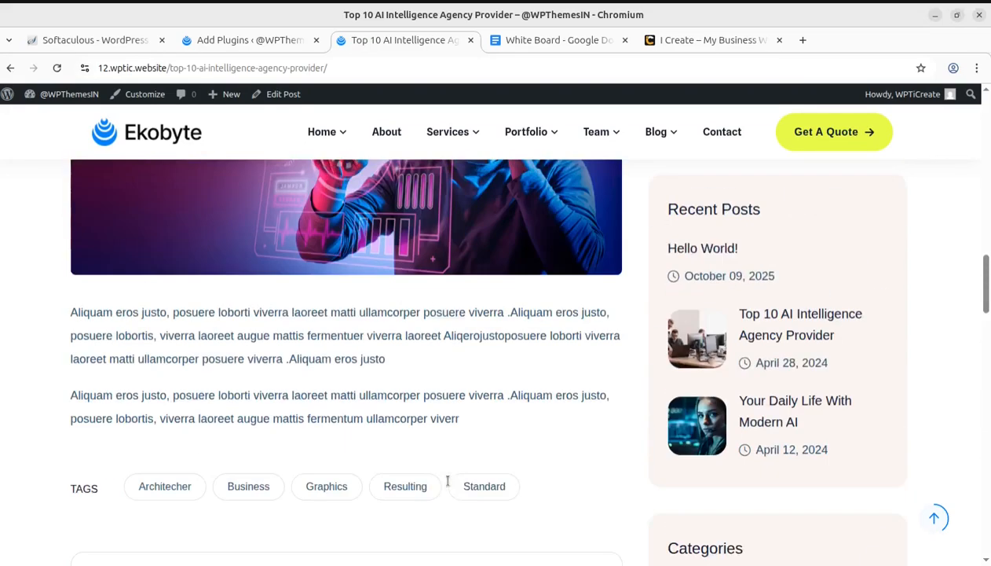
{"action": "scroll", "coordinate": [447, 481], "scroll_direction": "down", "scroll_amount": 7}
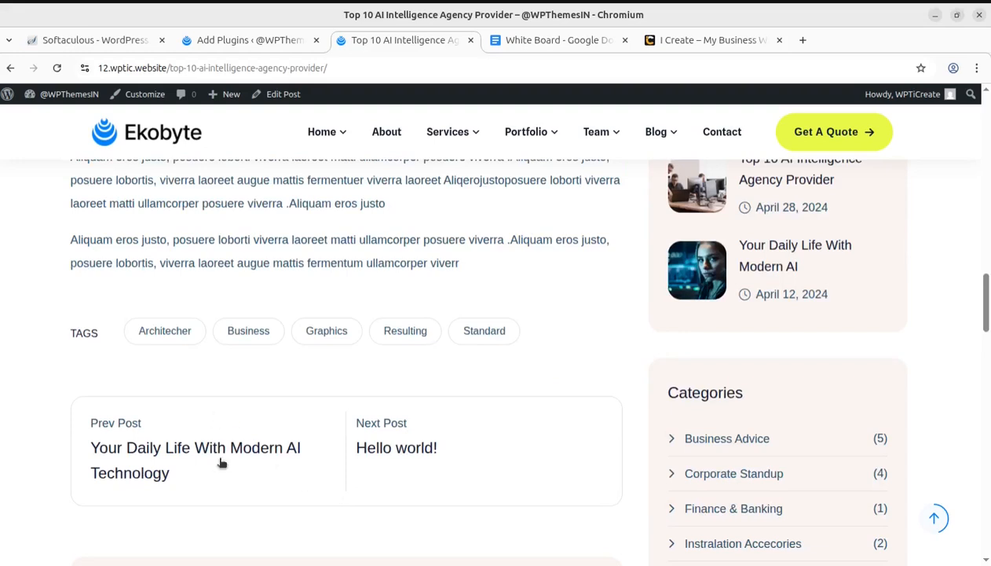
{"action": "scroll", "coordinate": [228, 463], "scroll_direction": "down", "scroll_amount": 3}
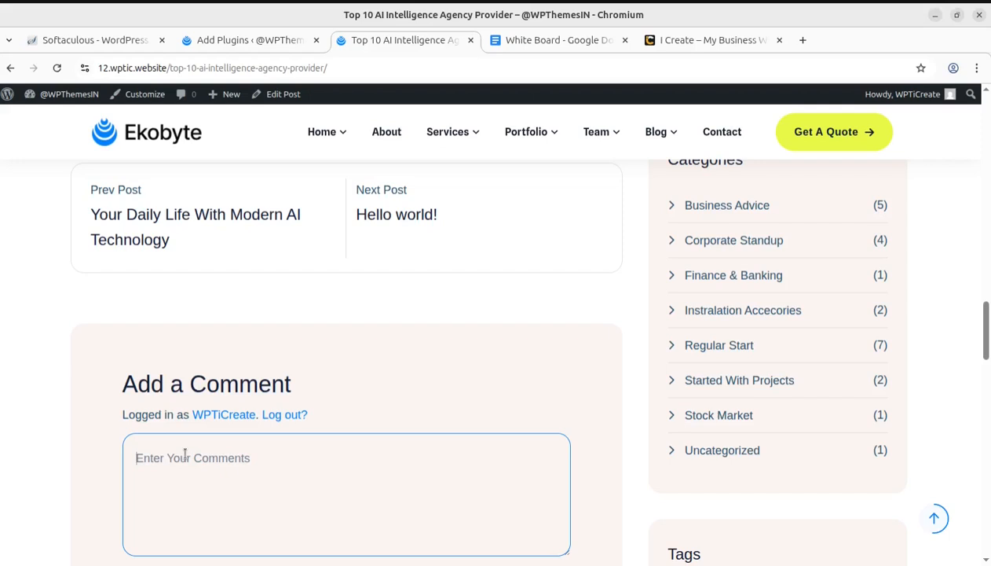
{"action": "left_click", "coordinate": [323, 488]}
- Return to the Ekobyte site's home page and look over its opening sections
{"action": "left_click", "coordinate": [135, 140]}
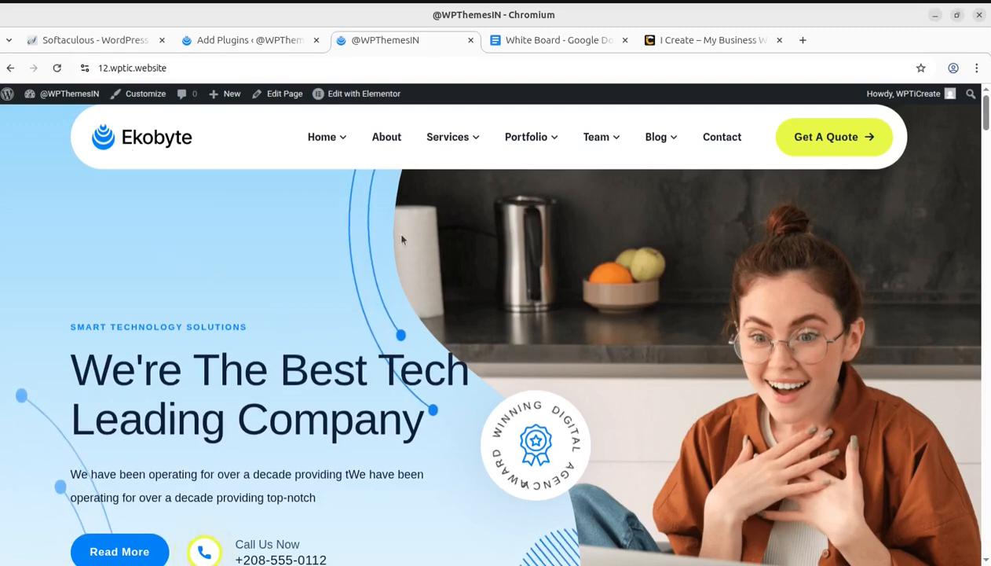
{"action": "scroll", "coordinate": [426, 341], "scroll_direction": "down", "scroll_amount": 3}
{"action": "scroll", "coordinate": [426, 342], "scroll_direction": "down", "scroll_amount": 3}
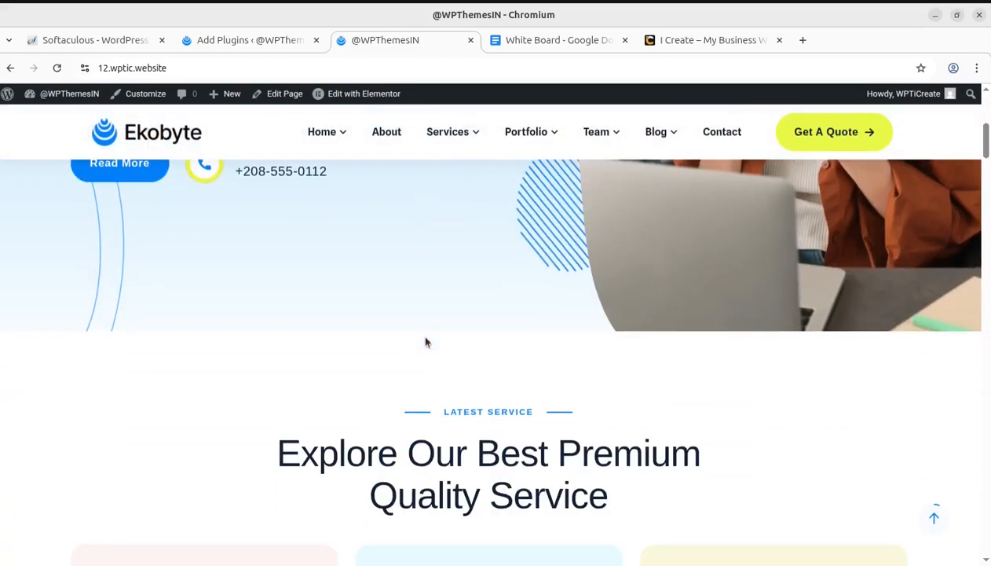
{"action": "scroll", "coordinate": [426, 342], "scroll_direction": "down", "scroll_amount": 3}
{"action": "scroll", "coordinate": [425, 337], "scroll_direction": "up", "scroll_amount": 6}
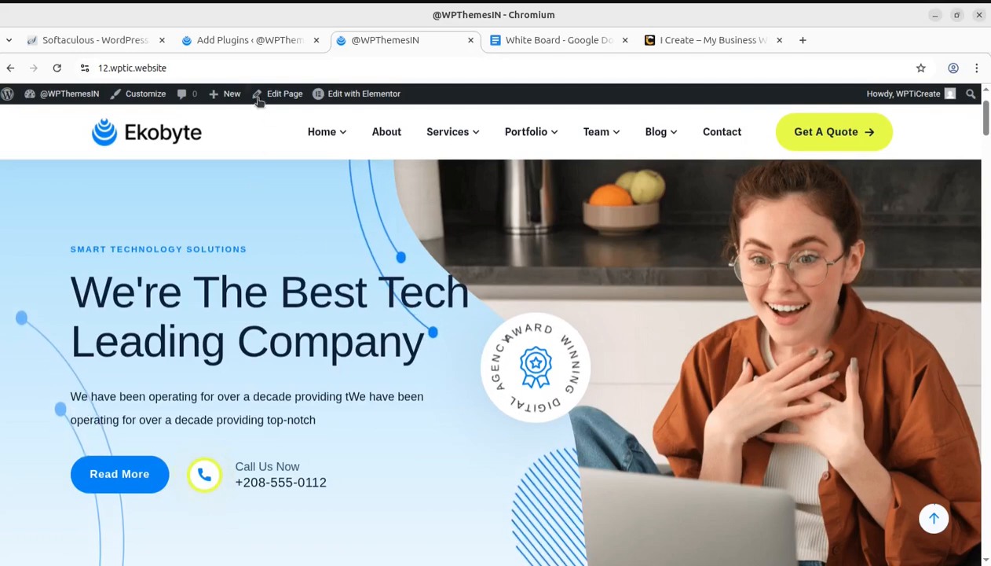
- Bring up the Disable Comments plugin page on WordPress.org and examine its title, description, ratings and key features
{"action": "left_click", "coordinate": [240, 47]}
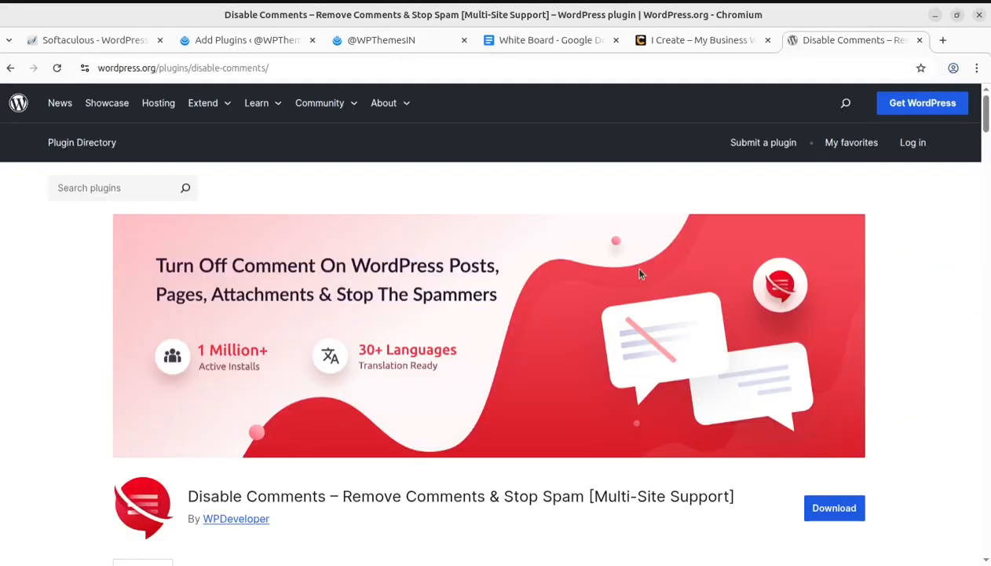
{"action": "left_click_drag", "start_coordinate": [188, 495], "coordinate": [328, 496]}
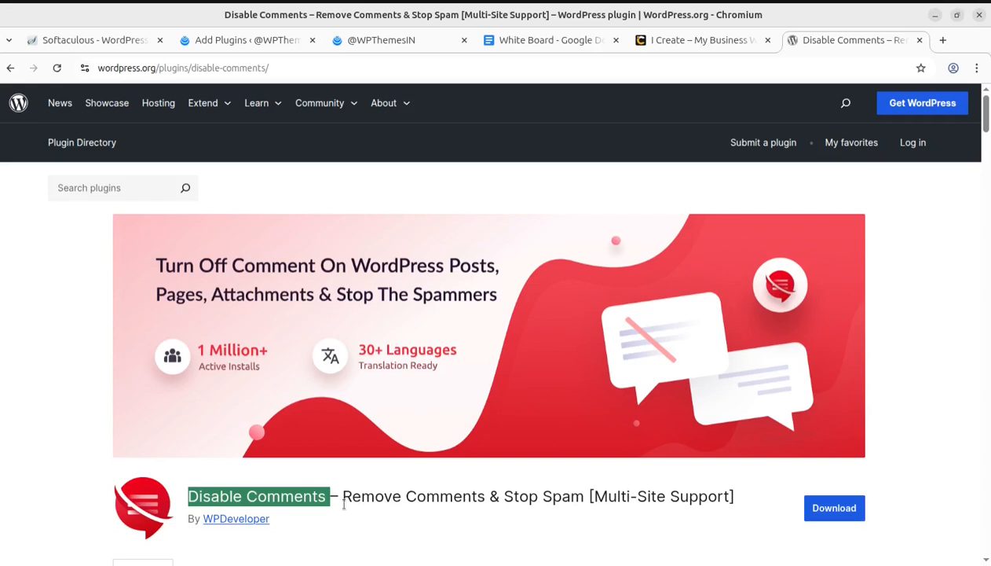
{"action": "left_click_drag", "start_coordinate": [343, 507], "coordinate": [731, 494]}
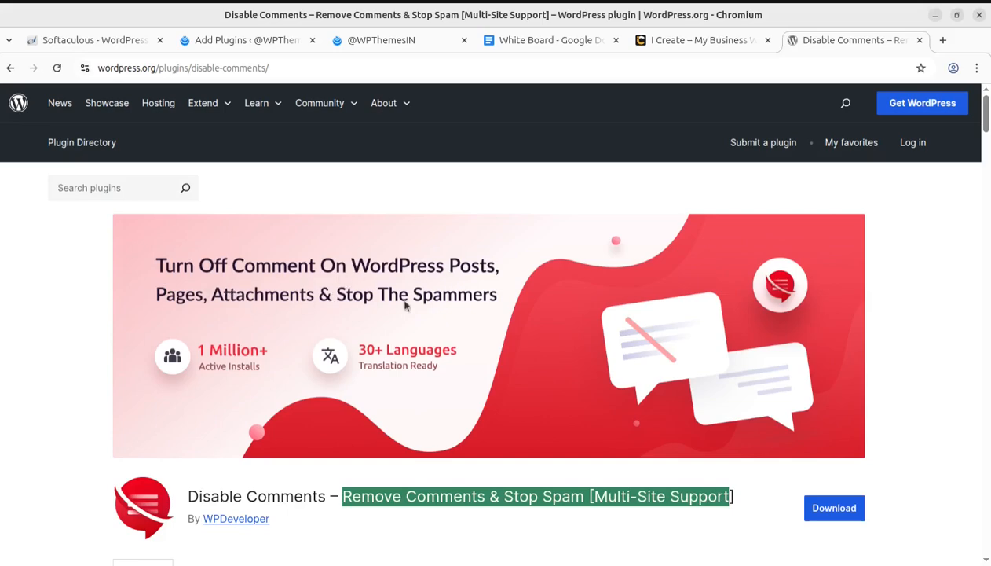
{"action": "scroll", "coordinate": [425, 307], "scroll_direction": "down", "scroll_amount": 5}
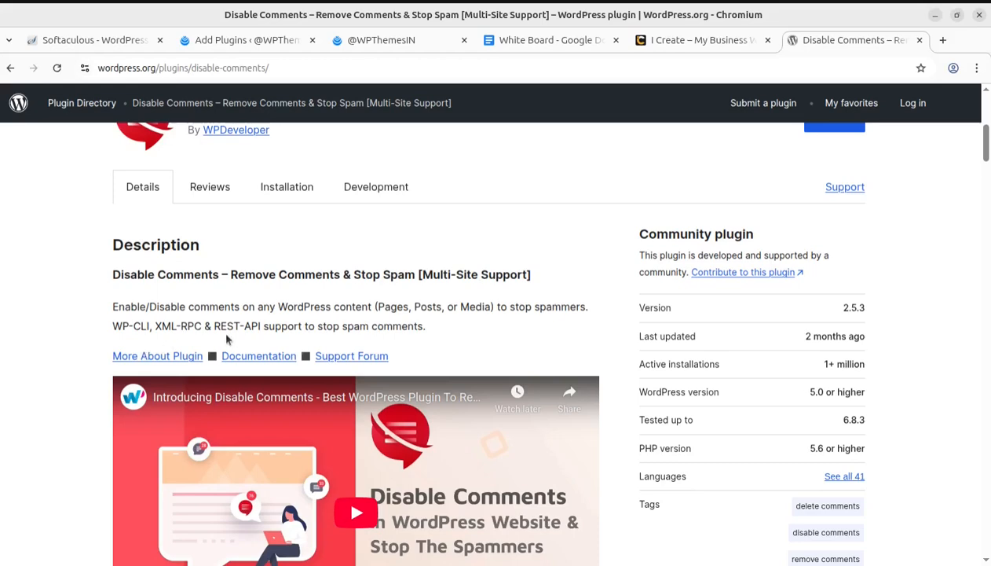
{"action": "scroll", "coordinate": [419, 324], "scroll_direction": "down", "scroll_amount": 4}
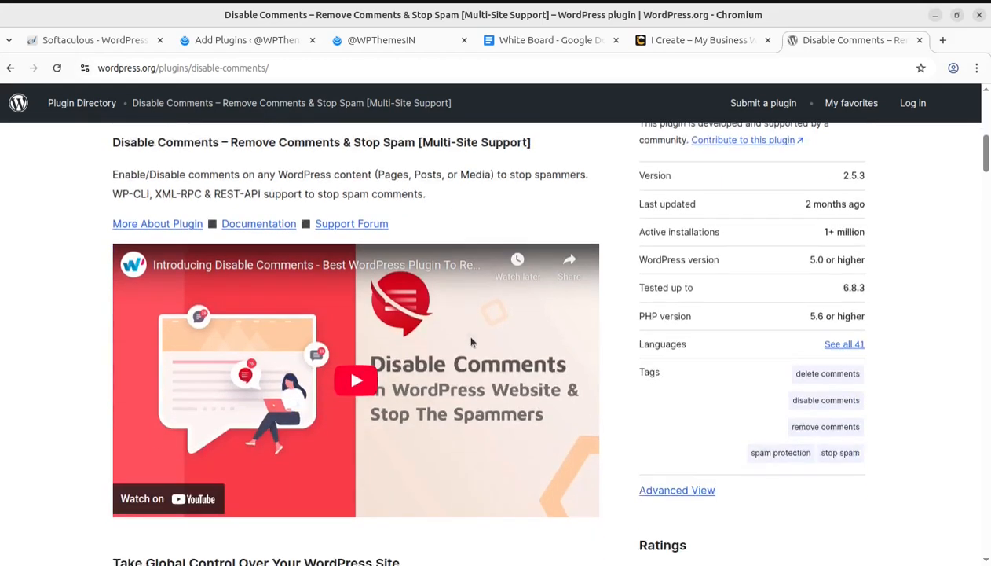
{"action": "scroll", "coordinate": [366, 388], "scroll_direction": "down", "scroll_amount": 7}
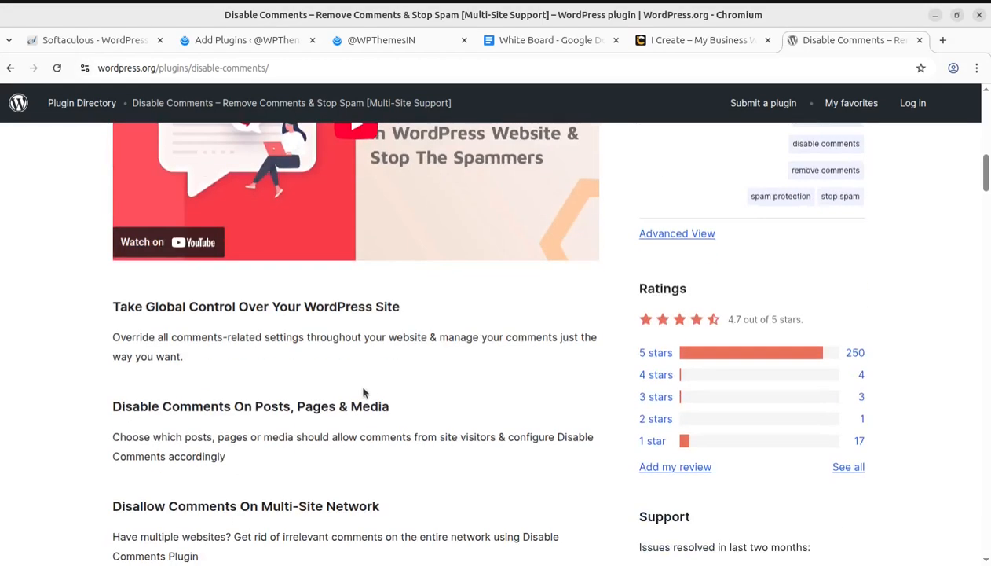
{"action": "scroll", "coordinate": [364, 393], "scroll_direction": "down", "scroll_amount": 4}
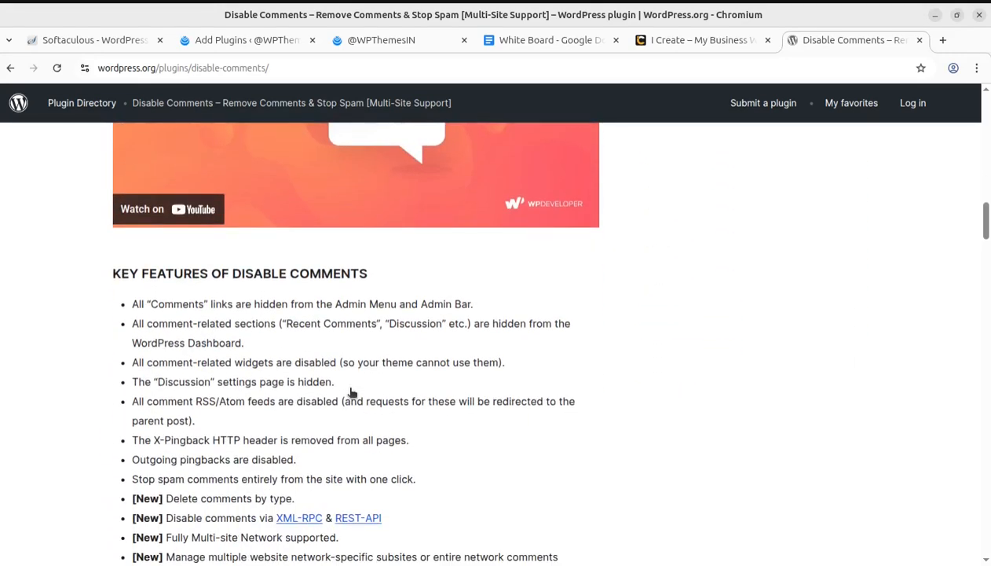
{"action": "scroll", "coordinate": [351, 392], "scroll_direction": "down", "scroll_amount": 1}
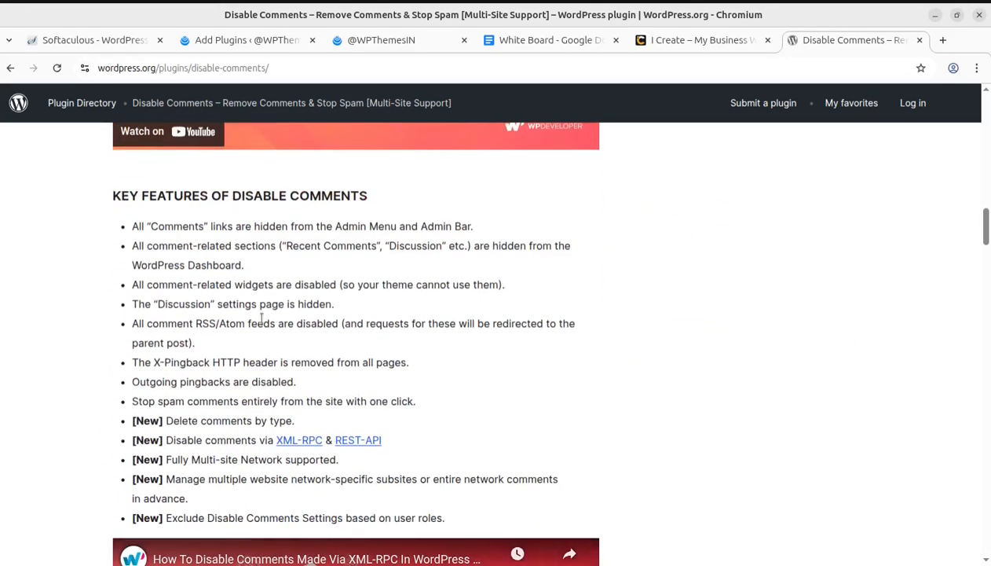
{"action": "scroll", "coordinate": [303, 349], "scroll_direction": "up", "scroll_amount": 15}
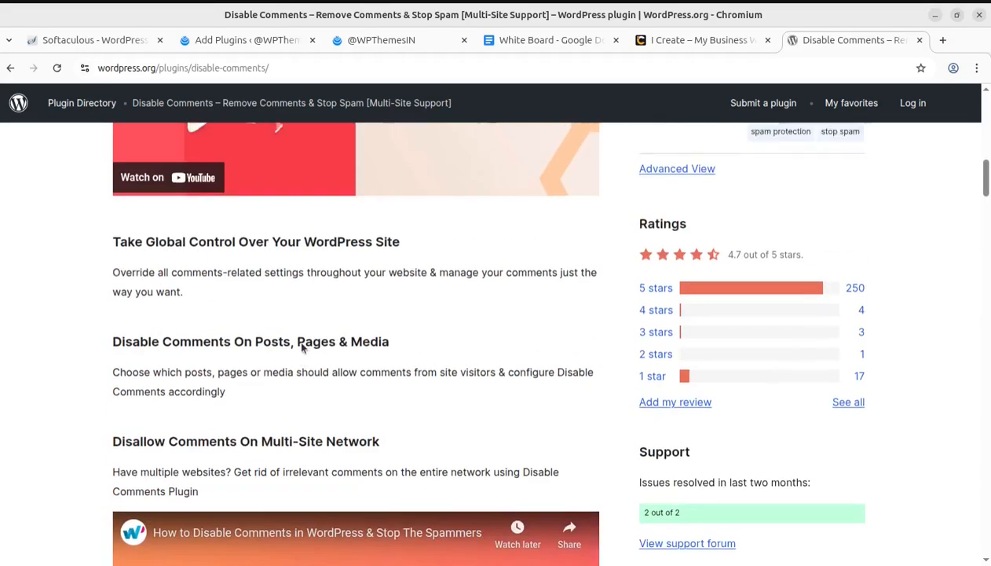
{"action": "scroll", "coordinate": [302, 348], "scroll_direction": "up", "scroll_amount": 3}
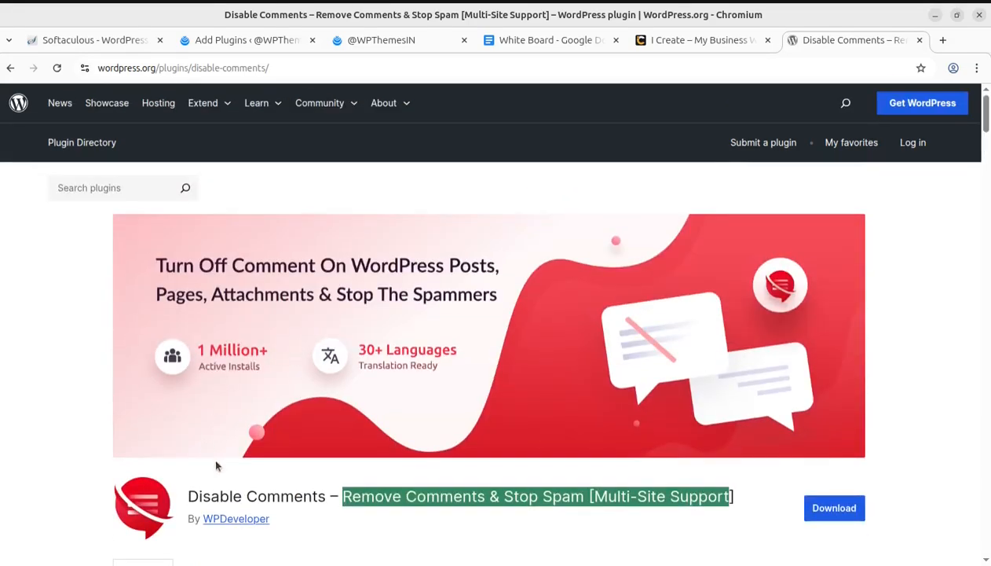
- Copy the plugin name "Disable Comments" and search for it on the WordPress Add Plugins page
{"action": "left_click", "coordinate": [321, 495]}
{"action": "left_click_drag", "start_coordinate": [321, 495], "coordinate": [186, 493]}
{"action": "key", "text": "ctrl+c"}
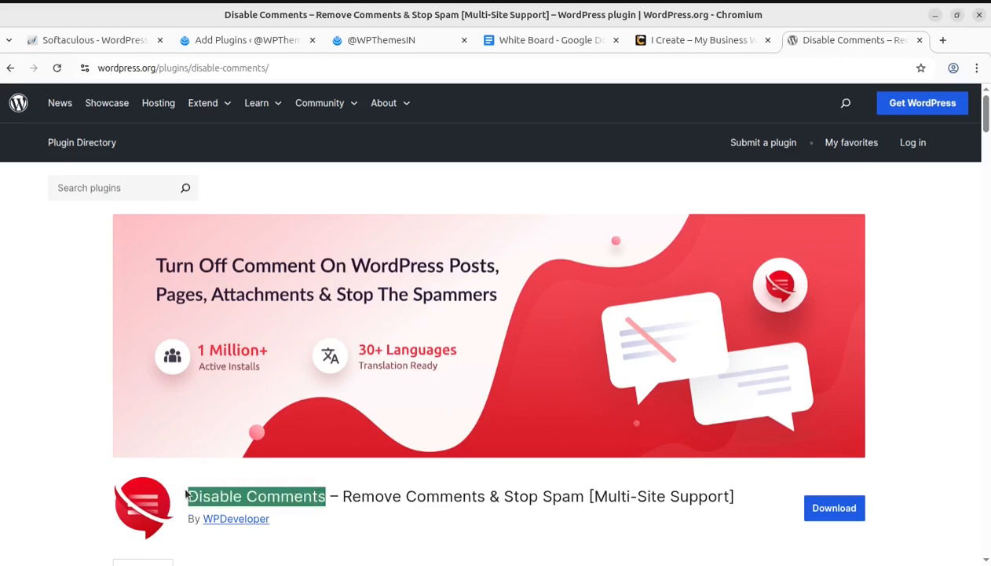
{"action": "left_click", "coordinate": [239, 44]}
{"action": "left_click", "coordinate": [741, 164]}
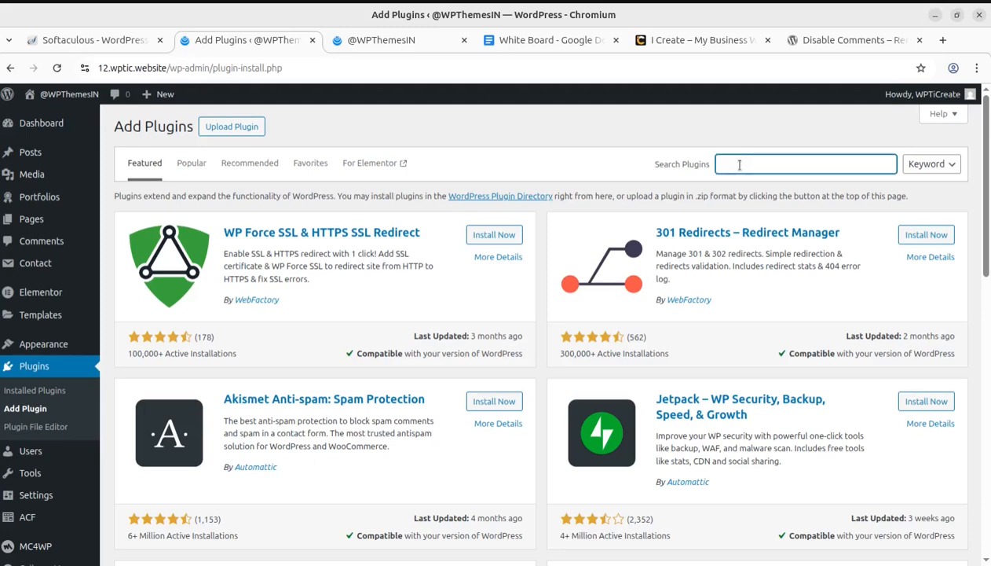
{"action": "key", "text": "ctrl+v"}
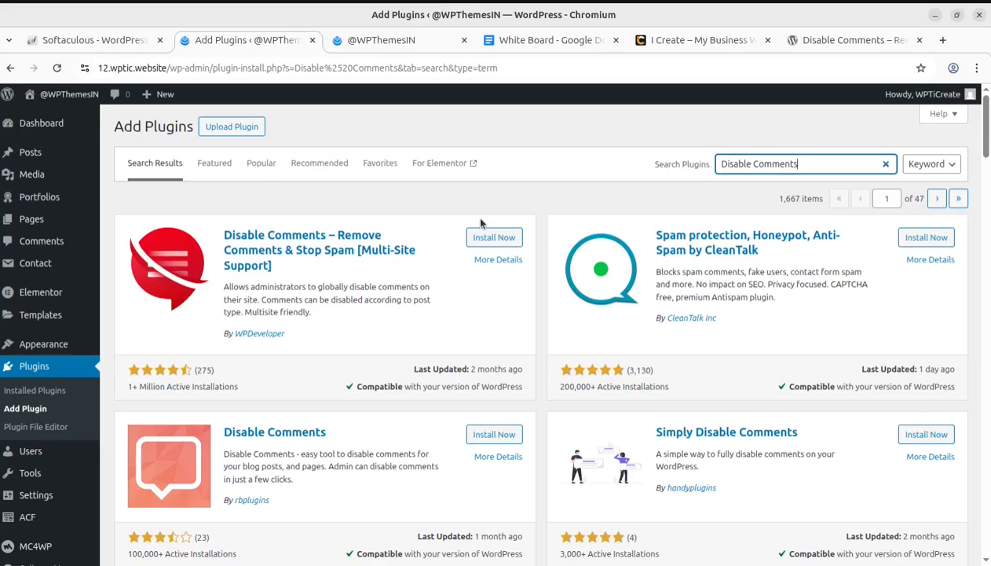
- Close the chat widget on the i-Create website and return to the Add Plugins search for Disable Comments
{"action": "left_click", "coordinate": [695, 41]}
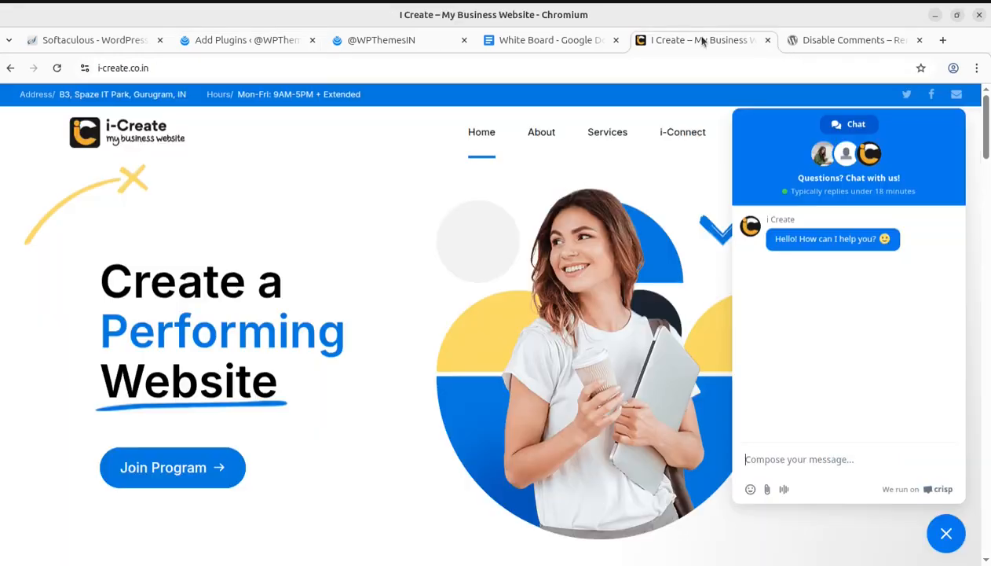
{"action": "left_click", "coordinate": [943, 534]}
{"action": "left_click", "coordinate": [944, 533]}
{"action": "left_click", "coordinate": [947, 533]}
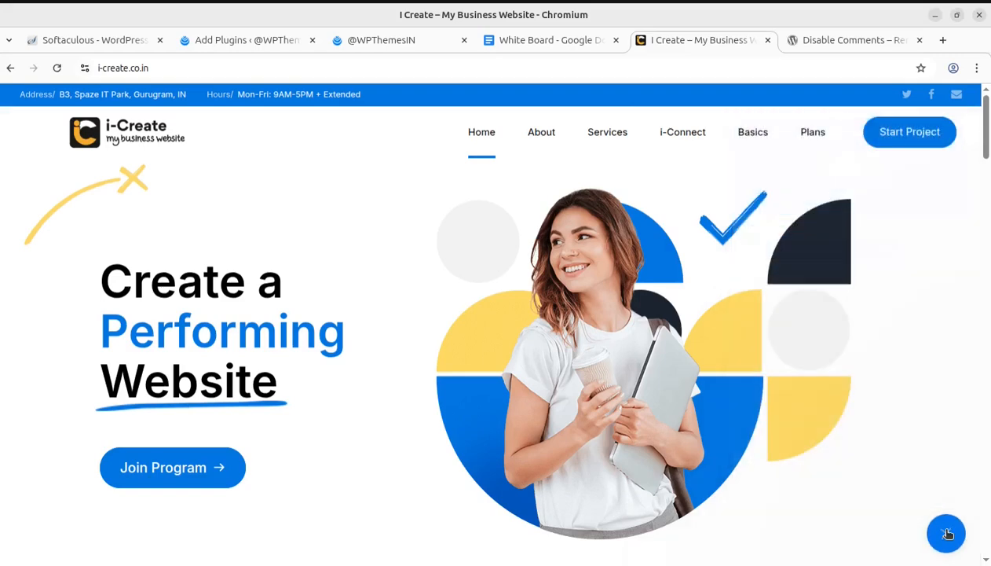
{"action": "left_click", "coordinate": [252, 39]}
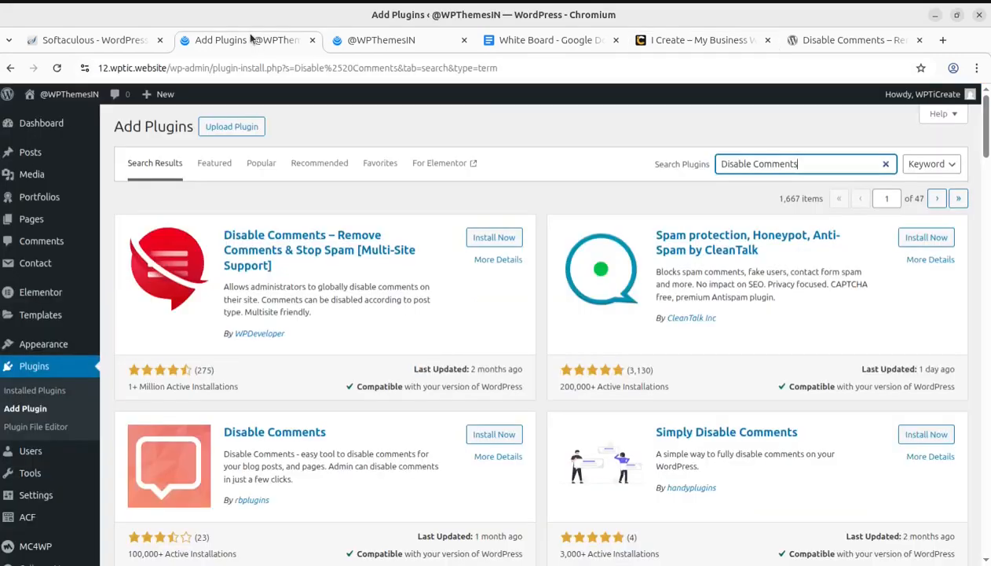
- Install and activate the "Disable Comments – Remove Comments & Stop Spam [Multi-Site Support]" plugin by WPDeveloper
{"action": "left_click", "coordinate": [491, 238]}
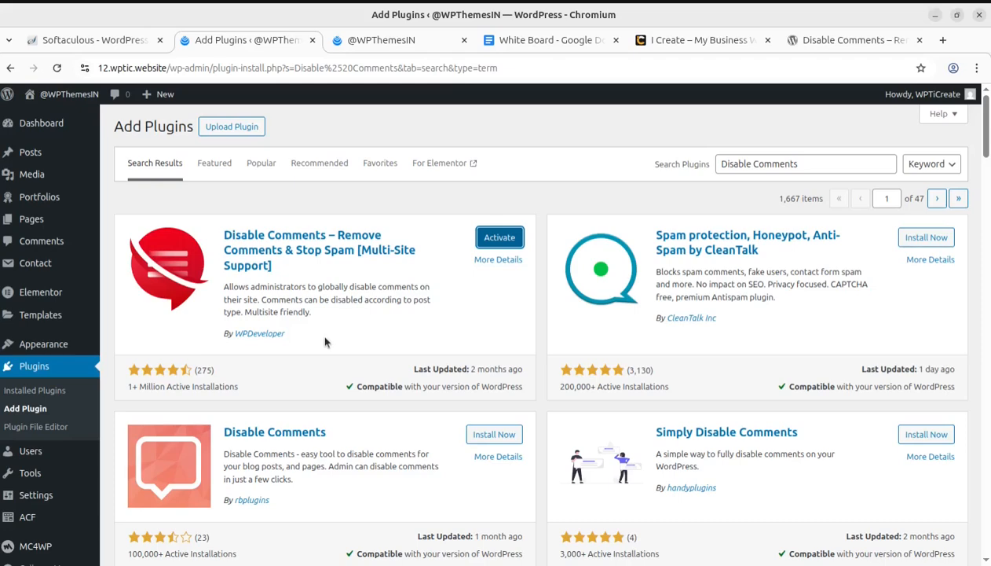
{"action": "left_click", "coordinate": [491, 240]}
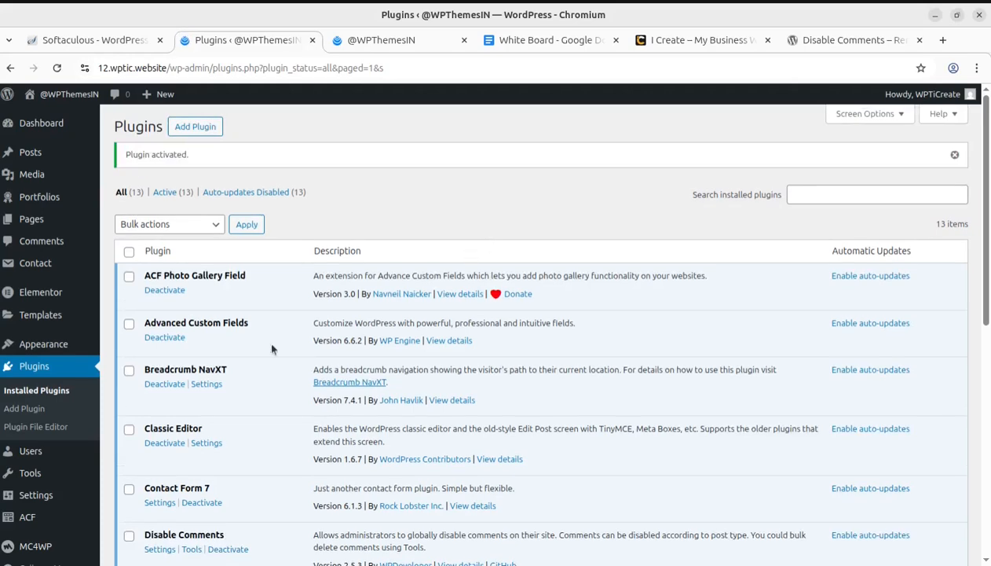
- Look through the installed plugins for Disable Comments and open its settings page
{"action": "scroll", "coordinate": [272, 347], "scroll_direction": "down", "scroll_amount": 5}
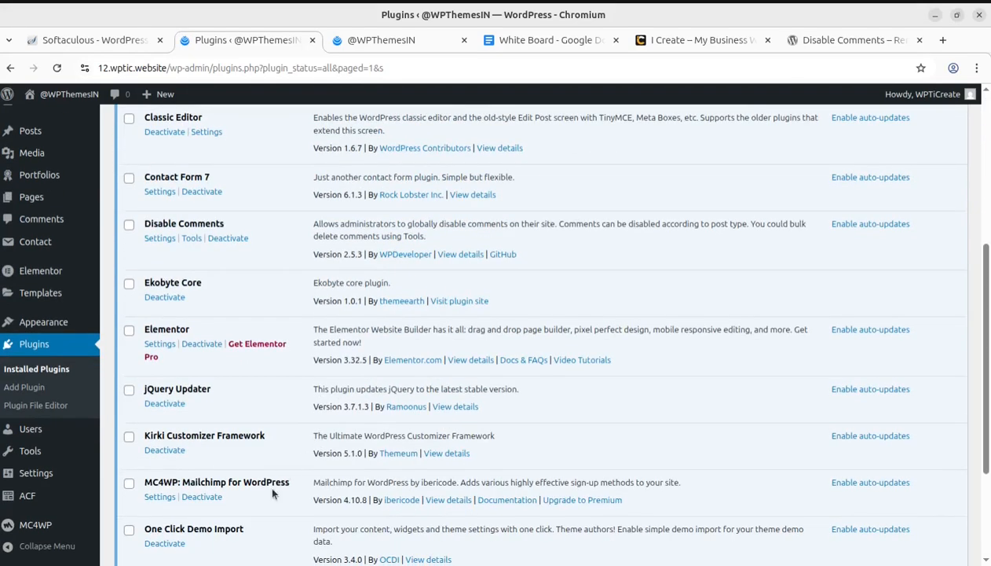
{"action": "scroll", "coordinate": [212, 526], "scroll_direction": "down", "scroll_amount": 3}
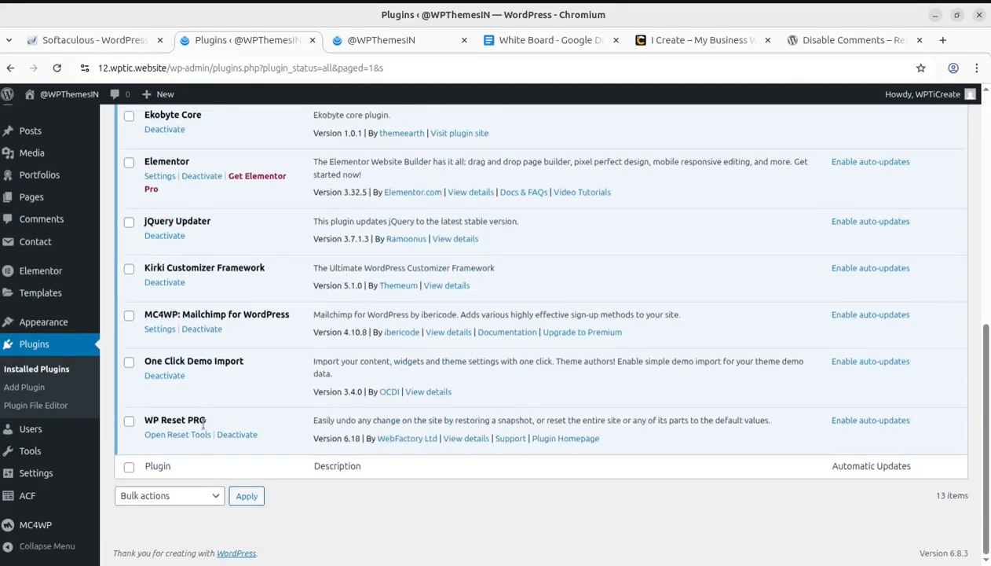
{"action": "scroll", "coordinate": [201, 425], "scroll_direction": "up", "scroll_amount": 2}
{"action": "scroll", "coordinate": [202, 426], "scroll_direction": "up", "scroll_amount": 3}
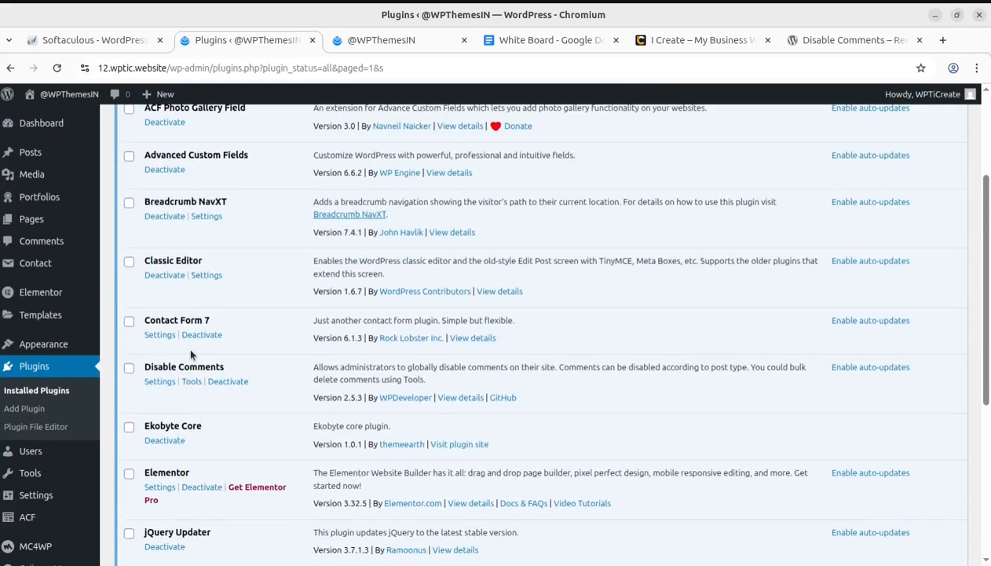
{"action": "left_click", "coordinate": [160, 381]}
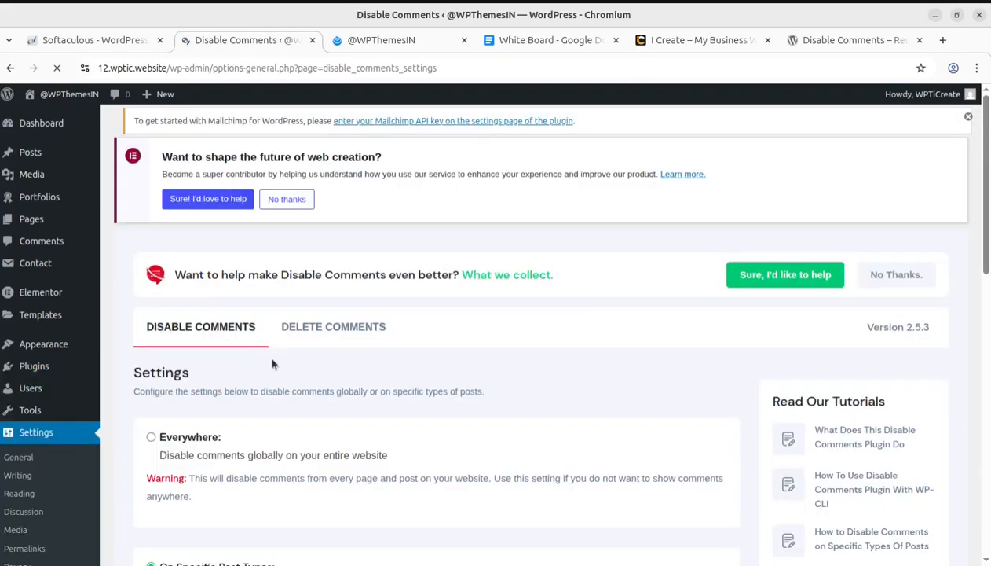
- Compare the plugin's Disable Comments and Delete Comments settings, and try the Everywhere option before returning to On Specific Post Types
{"action": "scroll", "coordinate": [394, 358], "scroll_direction": "down", "scroll_amount": 2}
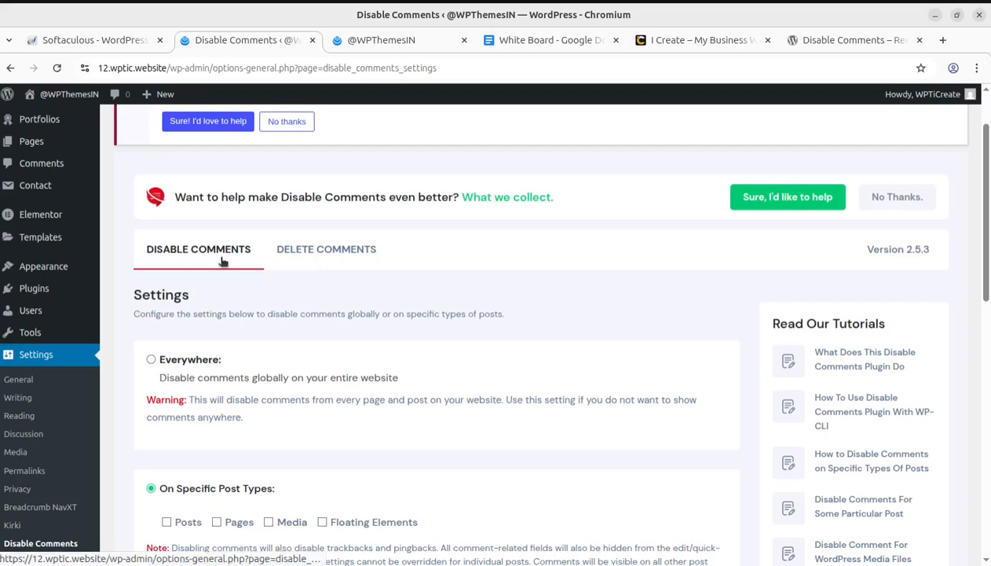
{"action": "left_click", "coordinate": [319, 261]}
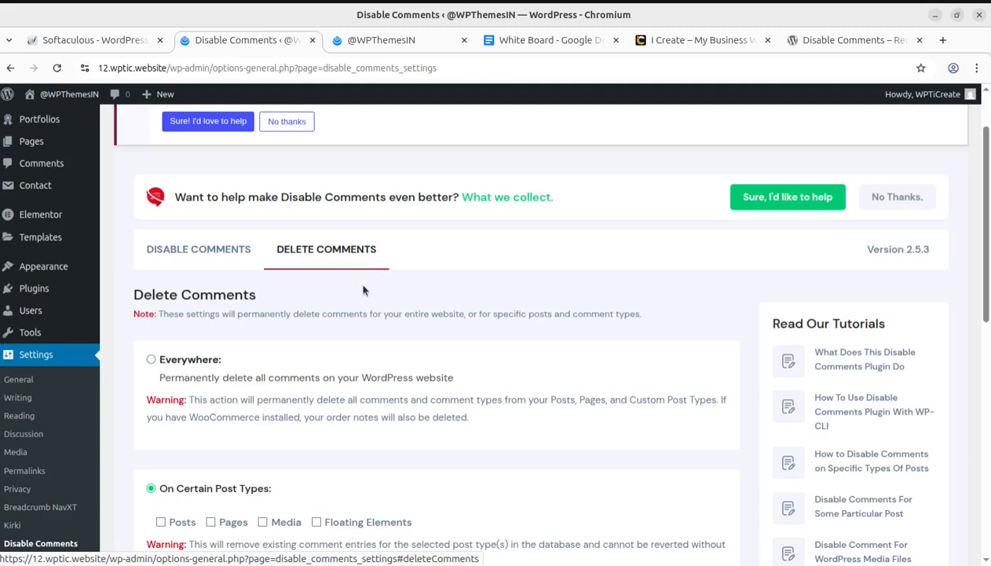
{"action": "left_click", "coordinate": [197, 249]}
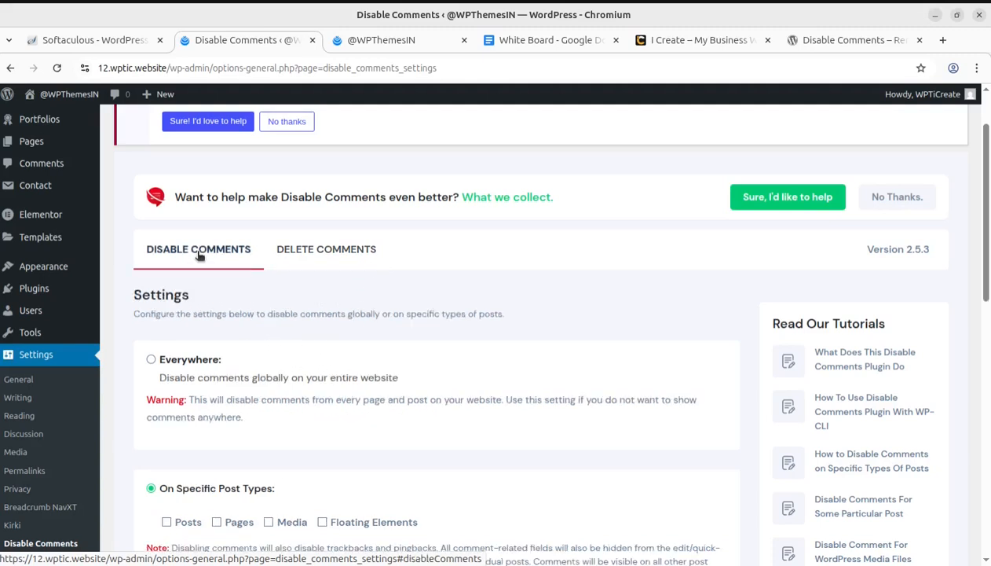
{"action": "left_click", "coordinate": [151, 361]}
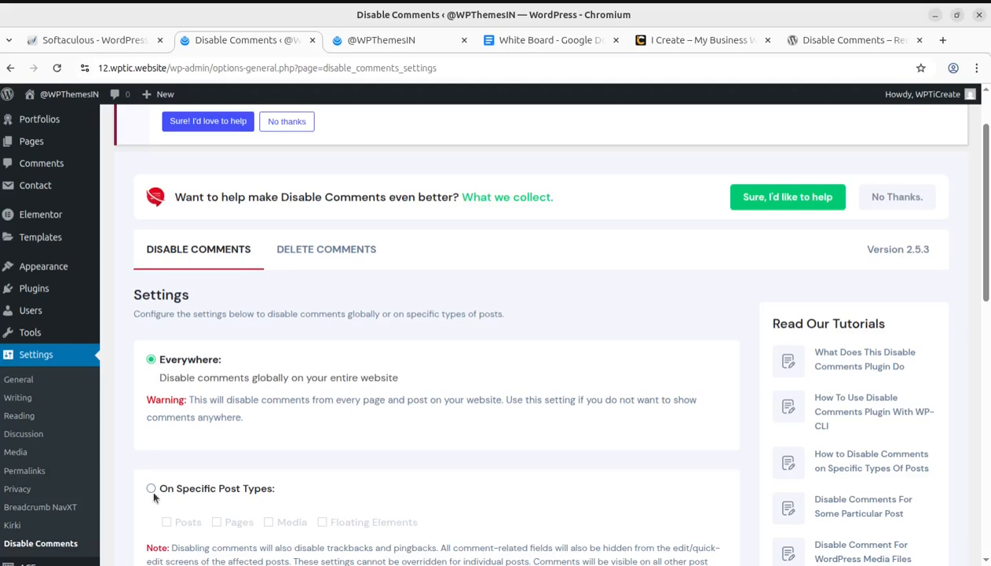
{"action": "left_click", "coordinate": [150, 489]}
- Turn on Exclude Disable Comments Settings Based On User Roles and look over the available roles without selecting any
{"action": "scroll", "coordinate": [239, 367], "scroll_direction": "down", "scroll_amount": 3}
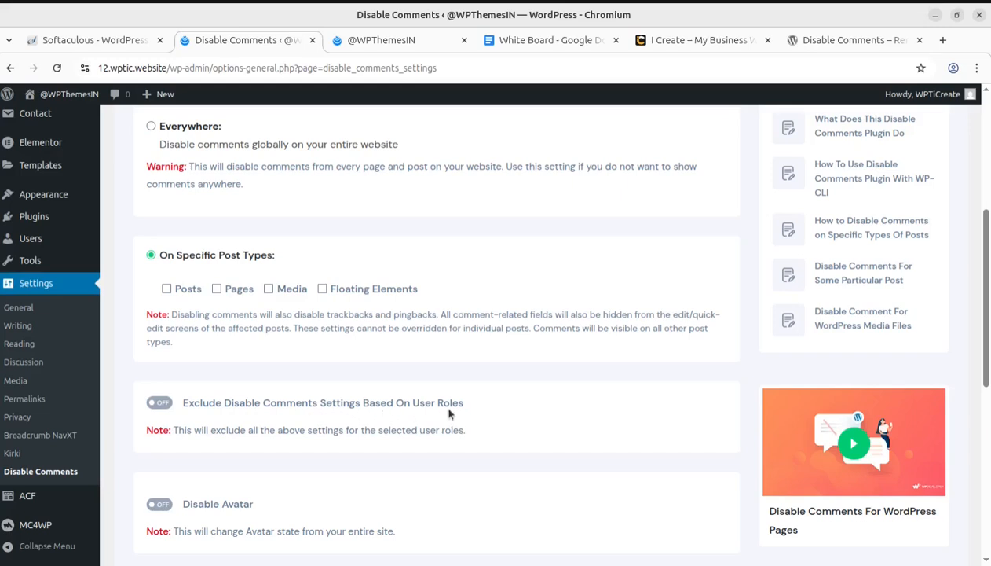
{"action": "left_click", "coordinate": [160, 402]}
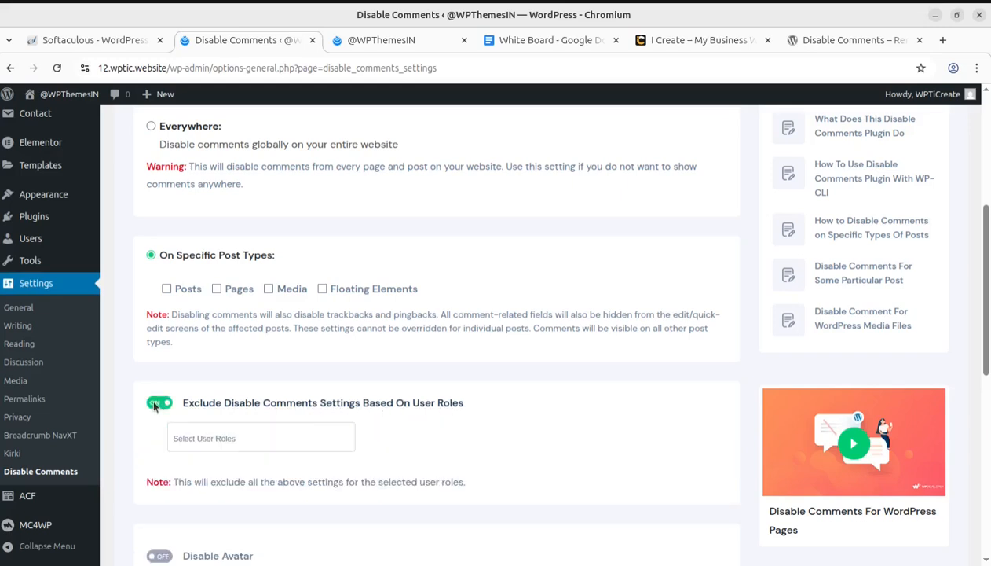
{"action": "left_click", "coordinate": [154, 404]}
{"action": "left_click", "coordinate": [156, 403]}
{"action": "left_click", "coordinate": [218, 439]}
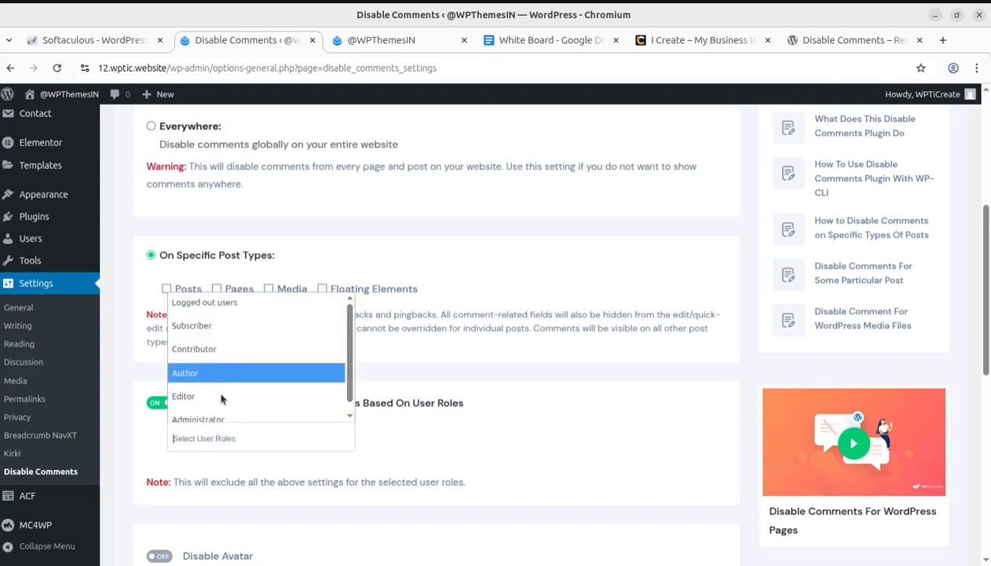
{"action": "left_click", "coordinate": [435, 369]}
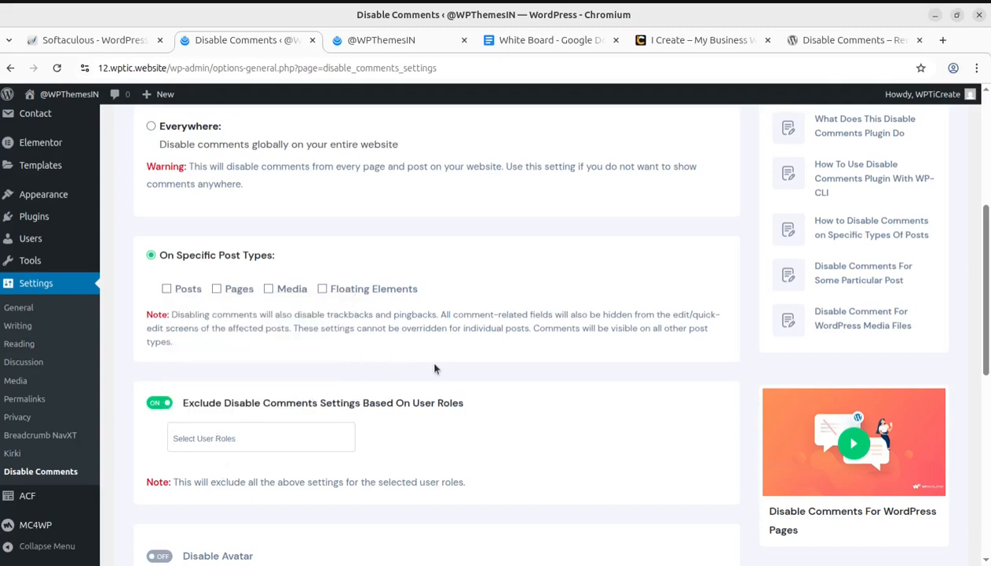
- Try turning on Disable Comments via XML-RPC and via REST API, and switch both back off
{"action": "scroll", "coordinate": [428, 375], "scroll_direction": "down", "scroll_amount": 1}
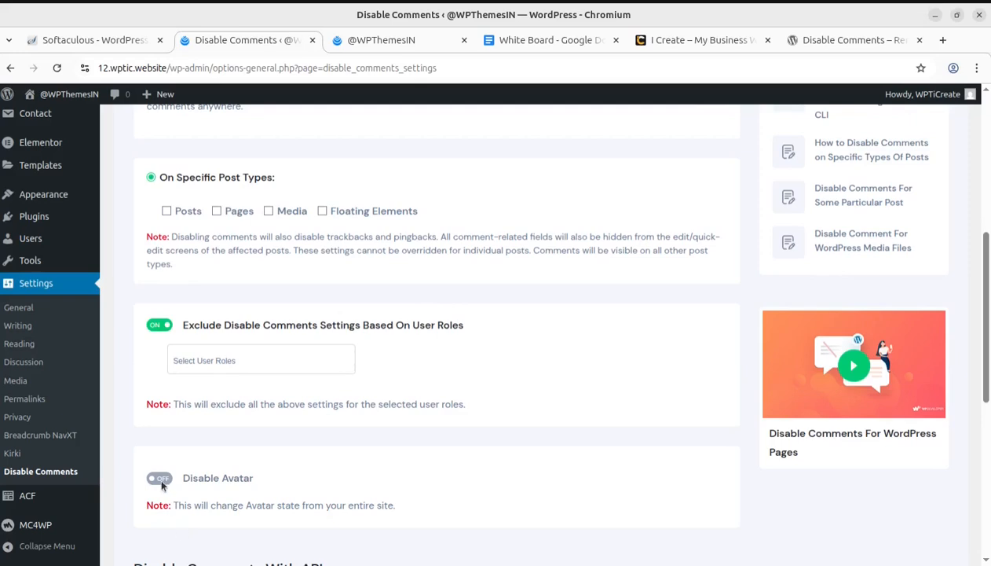
{"action": "scroll", "coordinate": [204, 470], "scroll_direction": "down", "scroll_amount": 1}
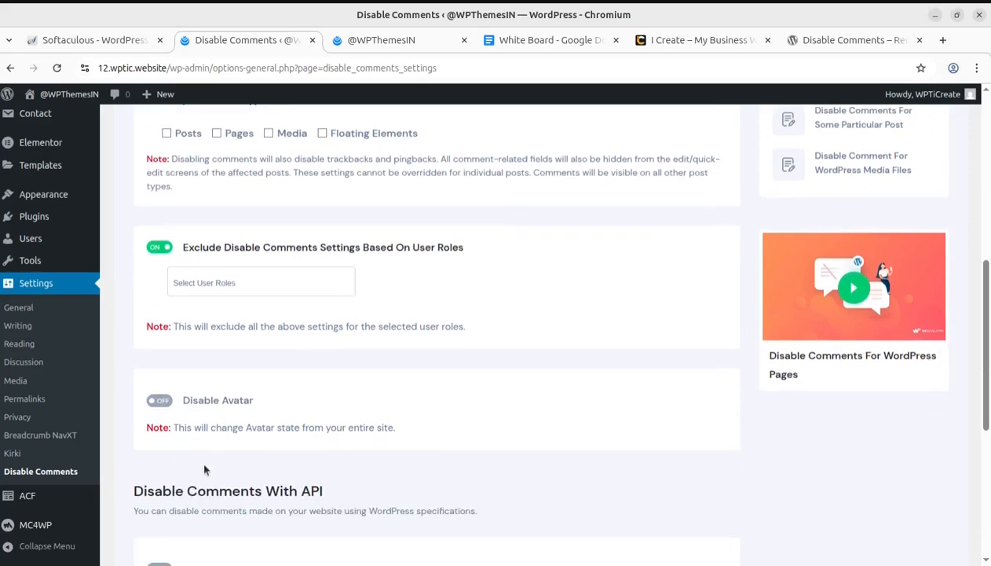
{"action": "scroll", "coordinate": [240, 460], "scroll_direction": "down", "scroll_amount": 2}
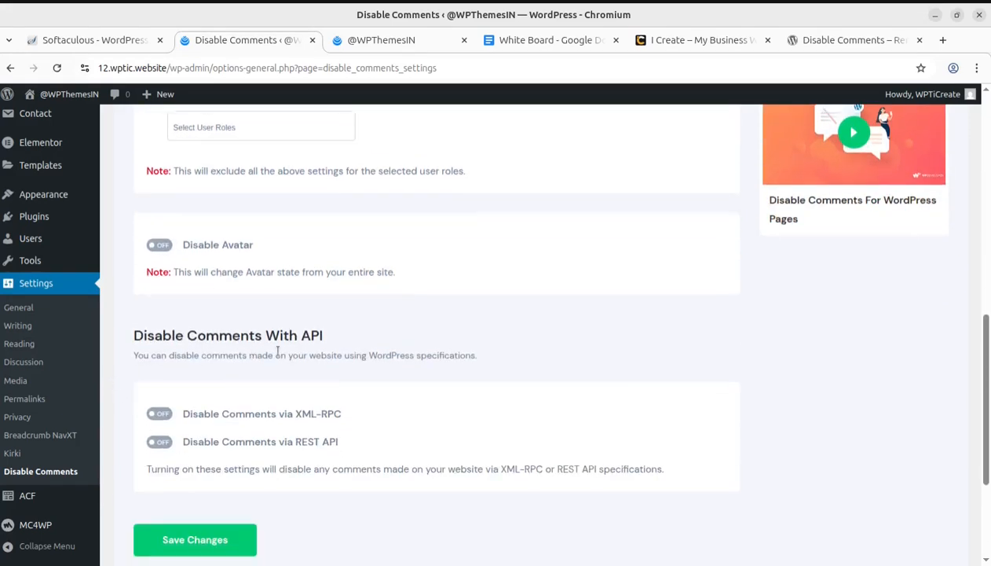
{"action": "left_click", "coordinate": [160, 413]}
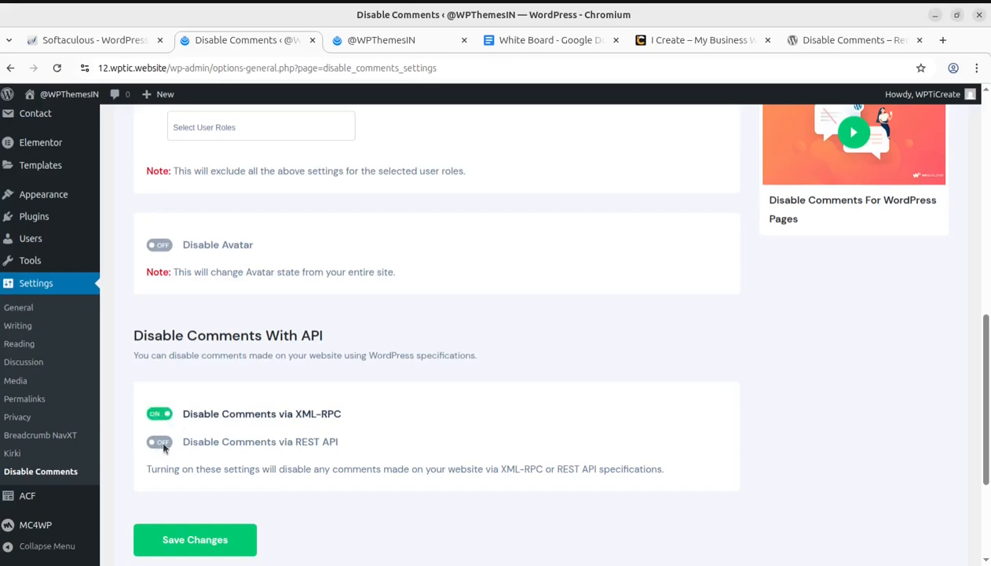
{"action": "left_click", "coordinate": [162, 443]}
{"action": "left_click", "coordinate": [157, 442]}
{"action": "left_click", "coordinate": [160, 414]}
- Review the Disable Comments settings, choose Everywhere to disable comments on the entire website, and save the changes
{"action": "scroll", "coordinate": [169, 418], "scroll_direction": "up", "scroll_amount": 4}
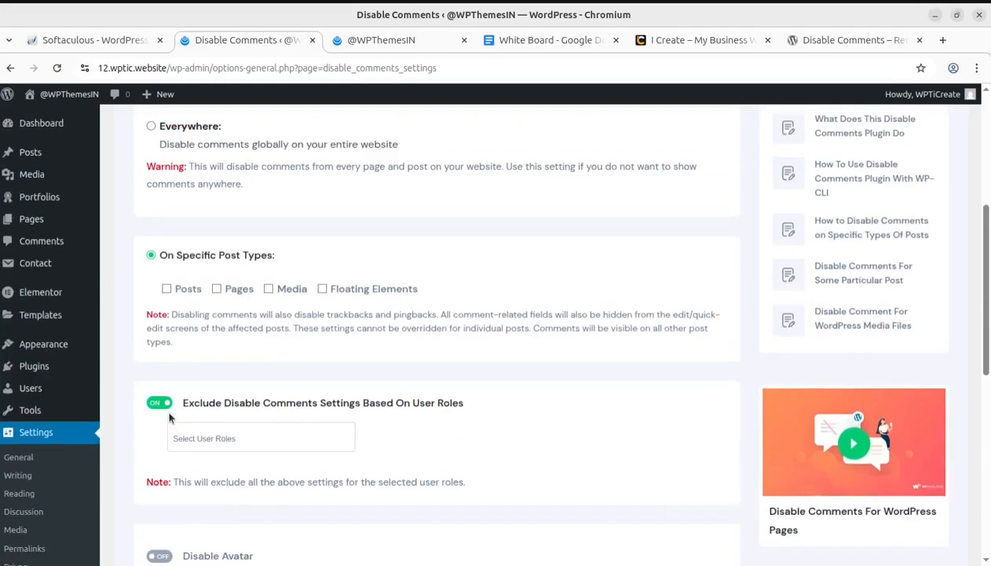
{"action": "scroll", "coordinate": [176, 418], "scroll_direction": "up", "scroll_amount": 3}
{"action": "scroll", "coordinate": [178, 418], "scroll_direction": "down", "scroll_amount": 3}
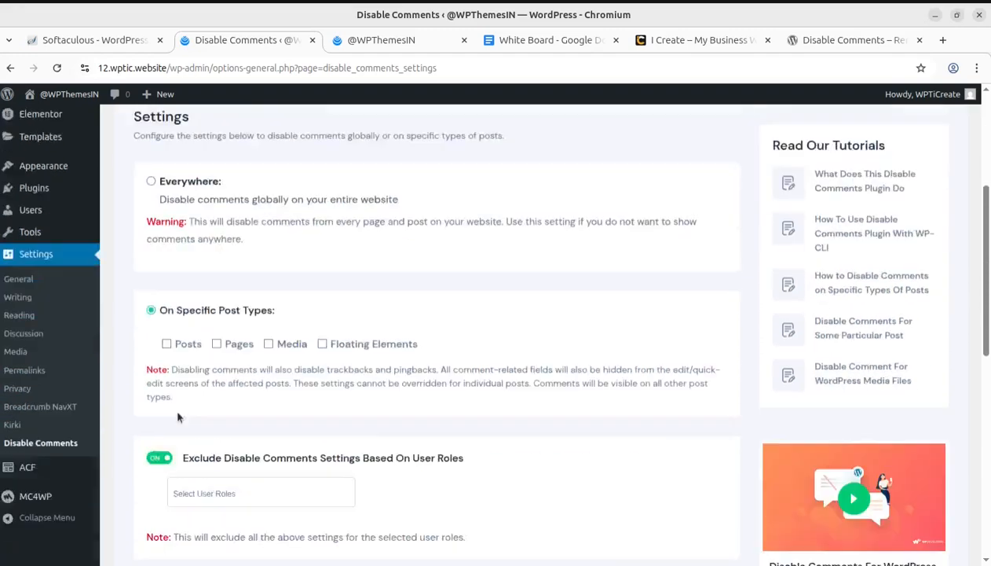
{"action": "scroll", "coordinate": [177, 418], "scroll_direction": "down", "scroll_amount": 2}
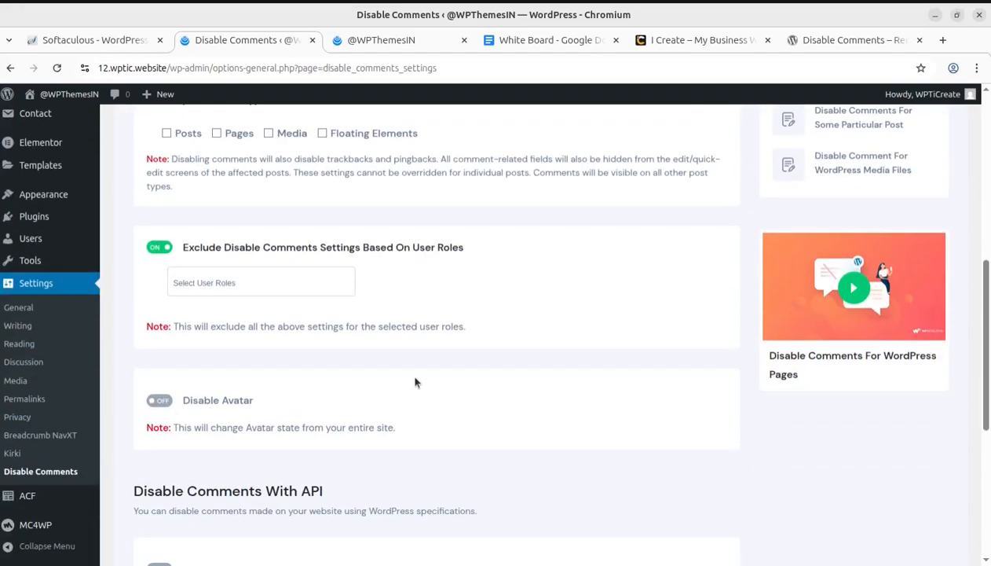
{"action": "scroll", "coordinate": [416, 382], "scroll_direction": "down", "scroll_amount": 2}
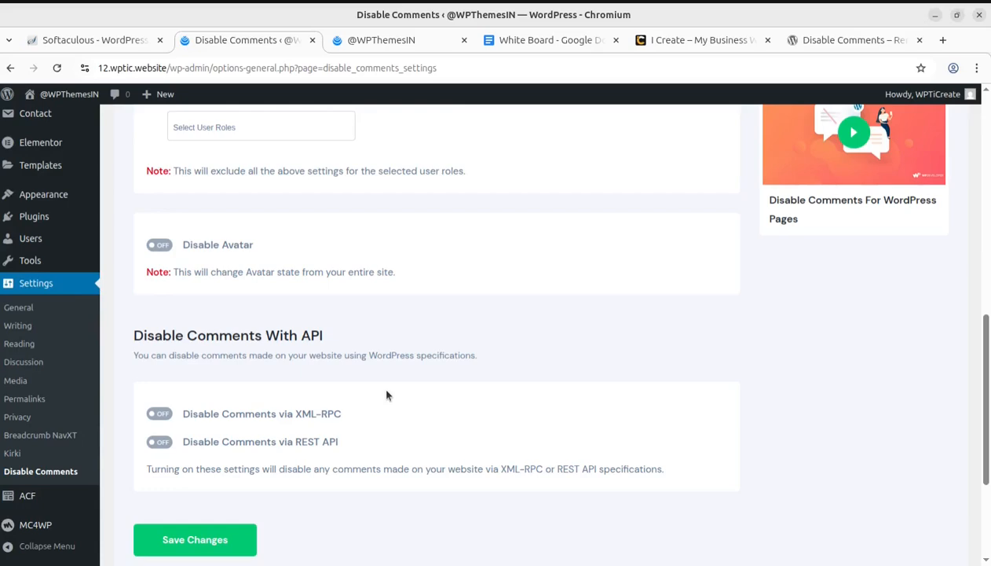
{"action": "scroll", "coordinate": [386, 394], "scroll_direction": "up", "scroll_amount": 3}
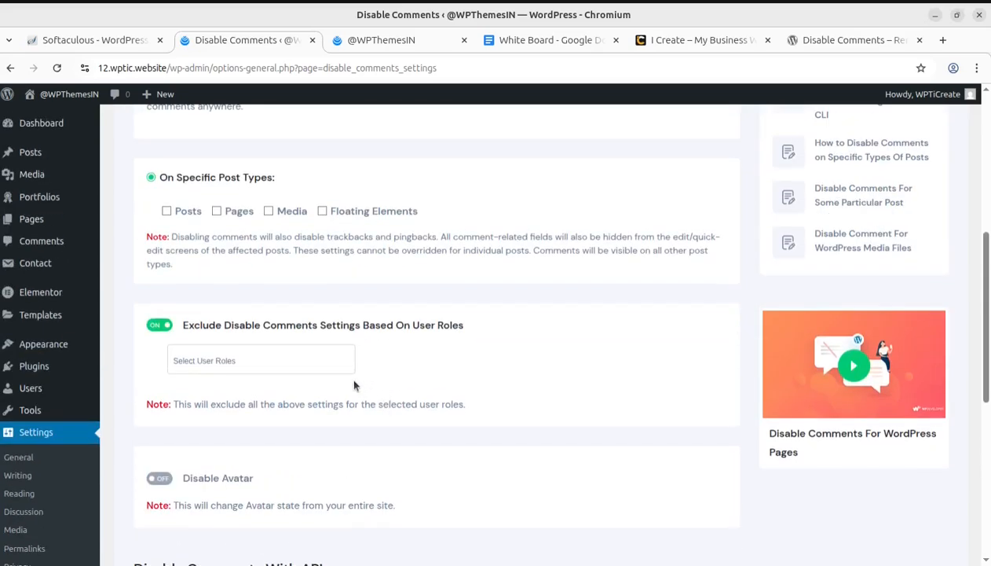
{"action": "scroll", "coordinate": [345, 370], "scroll_direction": "up", "scroll_amount": 1}
{"action": "scroll", "coordinate": [337, 351], "scroll_direction": "up", "scroll_amount": 2}
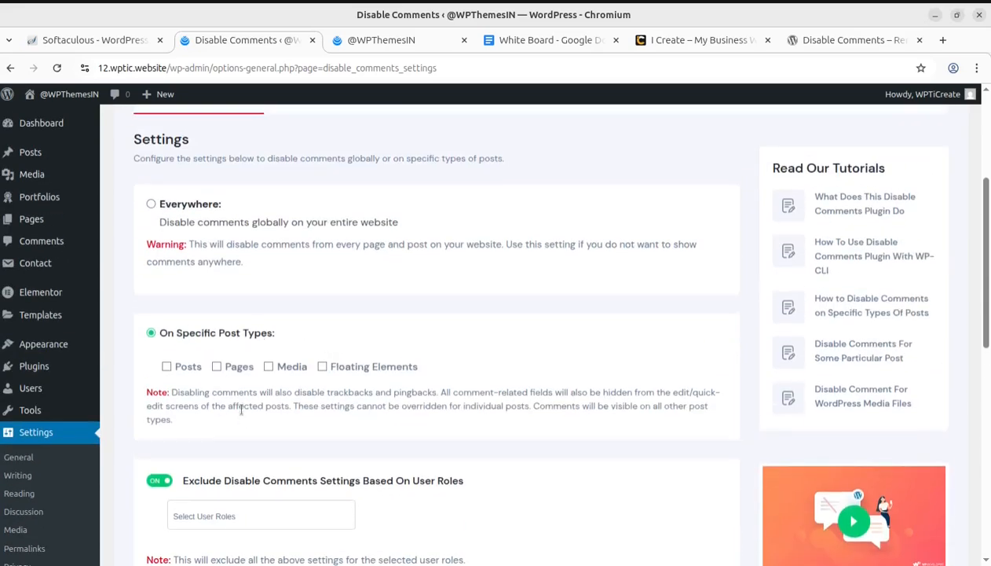
{"action": "scroll", "coordinate": [196, 369], "scroll_direction": "up", "scroll_amount": 1}
{"action": "left_click", "coordinate": [150, 282]}
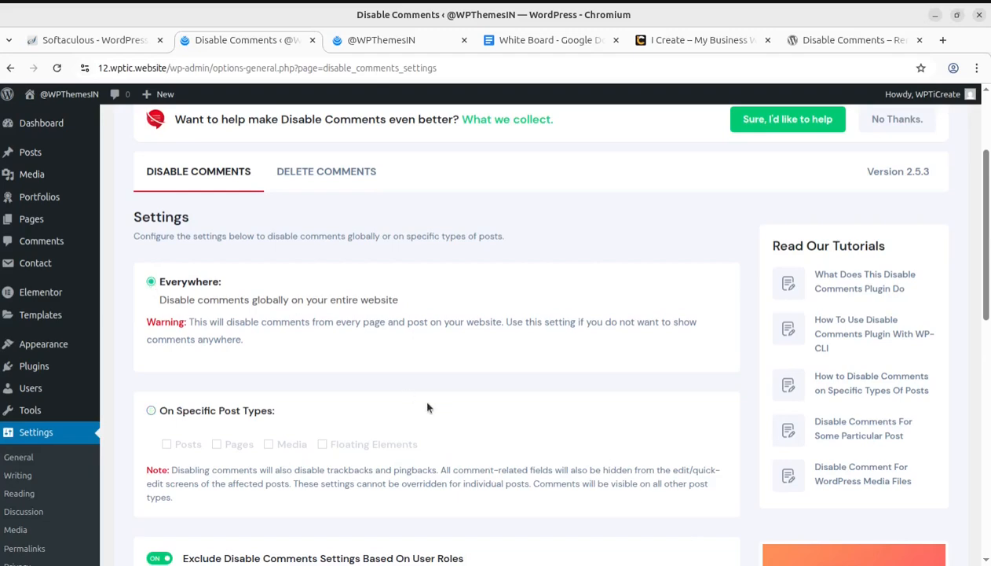
{"action": "scroll", "coordinate": [420, 395], "scroll_direction": "down", "scroll_amount": 6}
{"action": "left_click", "coordinate": [221, 542]}
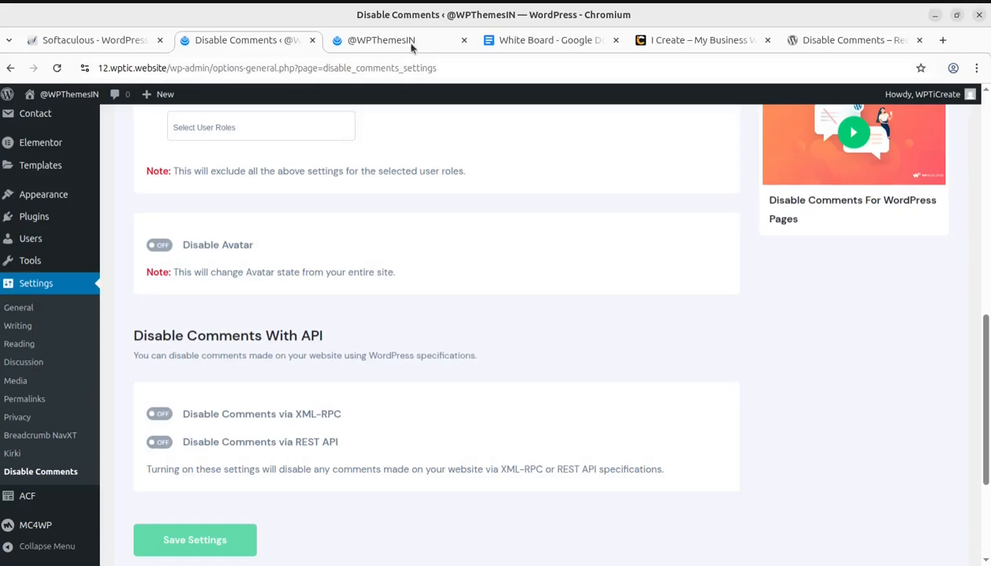
- Go to the live site's Blog page and open the post "Top 10 AI Intelligence Agency Provider"
{"action": "left_click", "coordinate": [411, 45]}
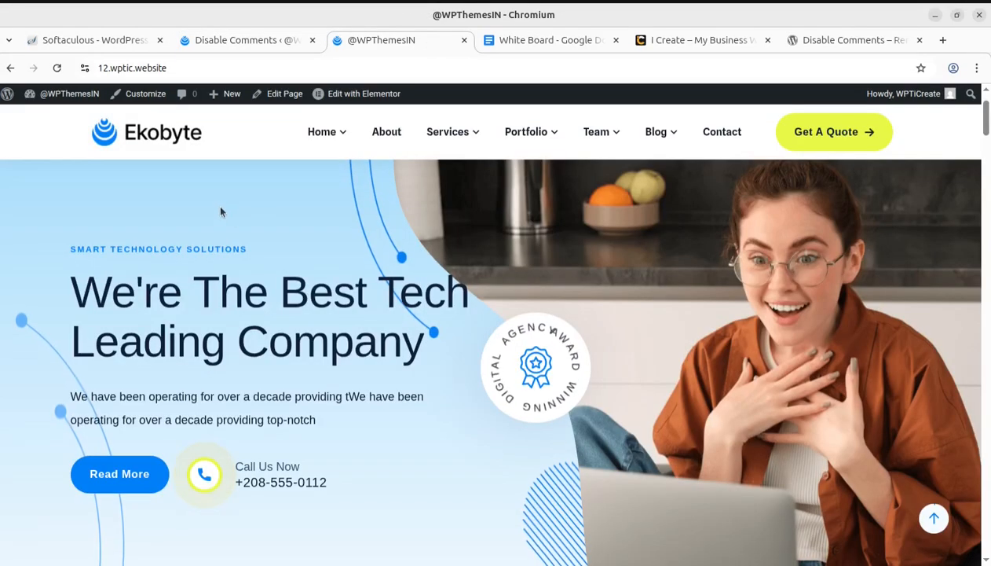
{"action": "mouse_move", "coordinate": [663, 128]}
{"action": "left_click", "coordinate": [654, 171]}
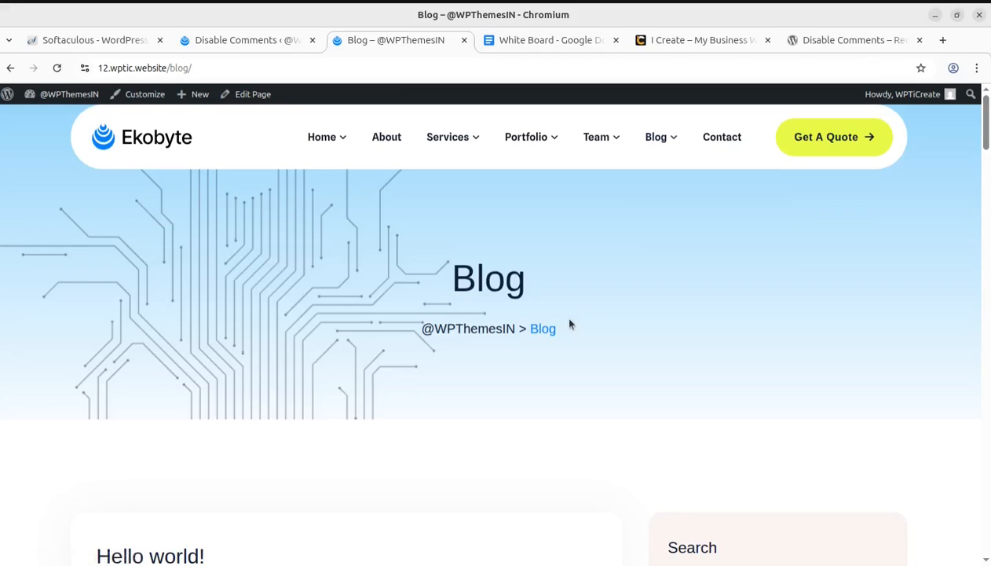
{"action": "scroll", "coordinate": [565, 330], "scroll_direction": "down", "scroll_amount": 4}
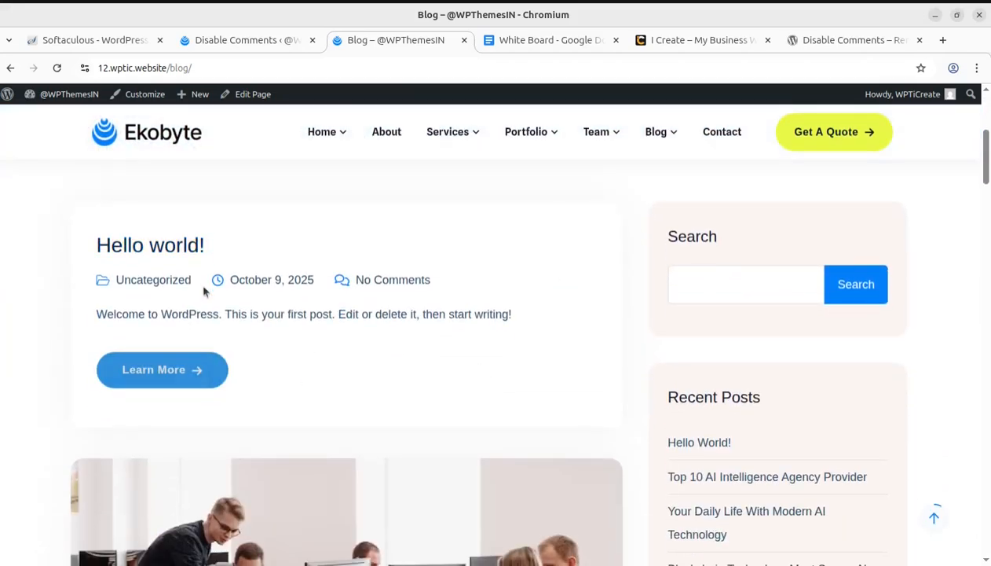
{"action": "scroll", "coordinate": [203, 288], "scroll_direction": "down", "scroll_amount": 6}
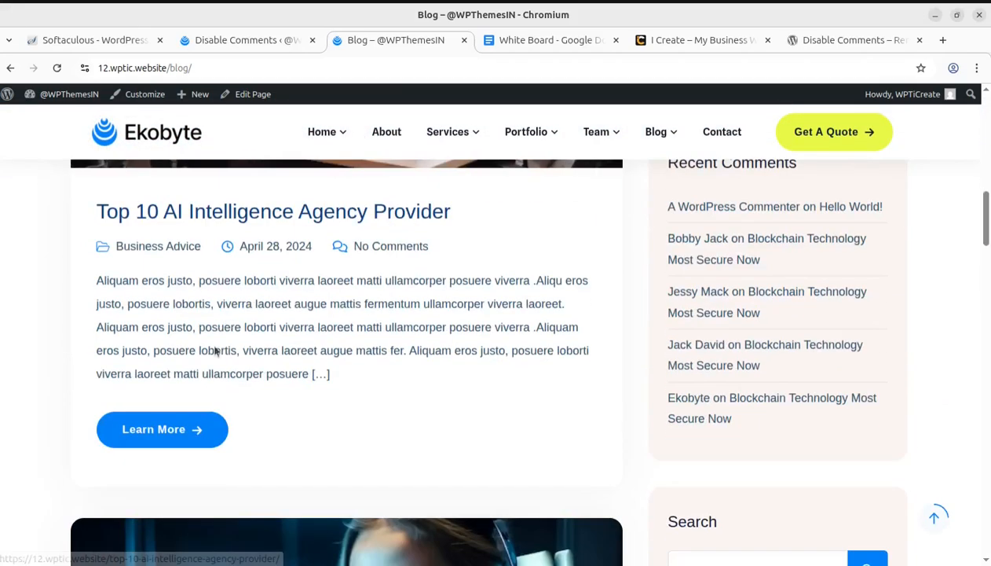
{"action": "left_click", "coordinate": [169, 429]}
- Examine the whole blog post, especially the area below the previous and next post links, for a comment form
{"action": "scroll", "coordinate": [468, 388], "scroll_direction": "down", "scroll_amount": 12}
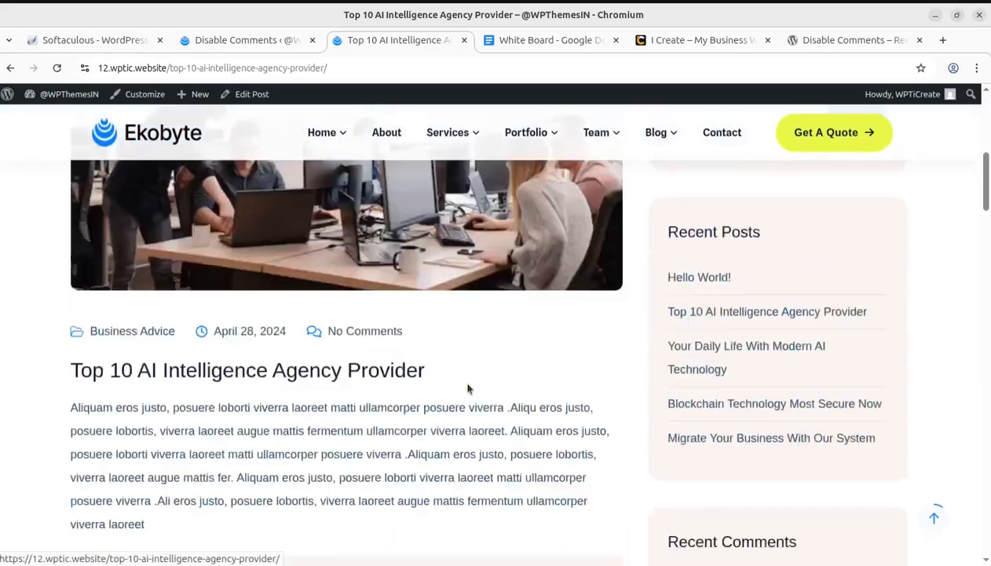
{"action": "scroll", "coordinate": [459, 389], "scroll_direction": "down", "scroll_amount": 2}
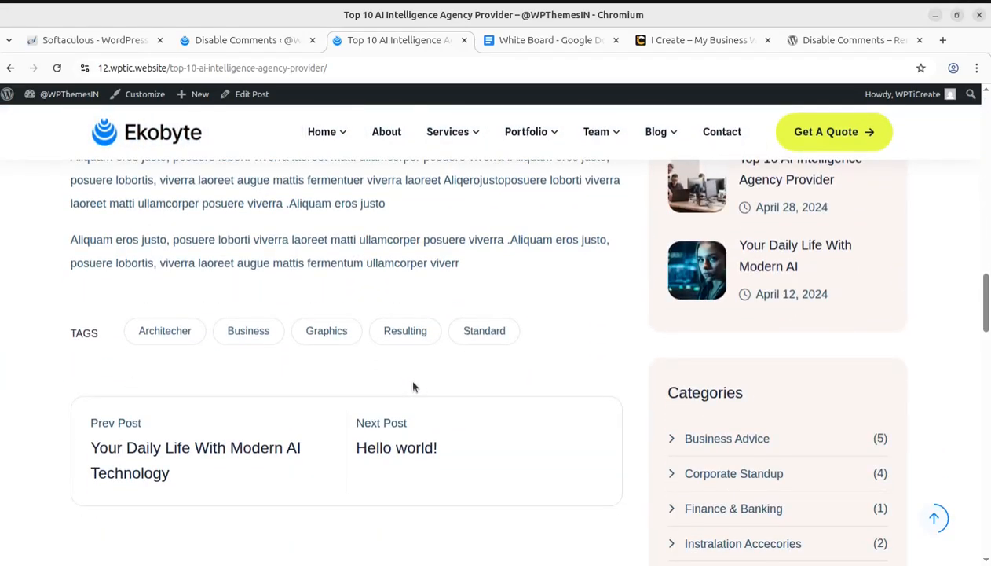
{"action": "scroll", "coordinate": [411, 387], "scroll_direction": "up", "scroll_amount": 4}
{"action": "scroll", "coordinate": [414, 387], "scroll_direction": "up", "scroll_amount": 8}
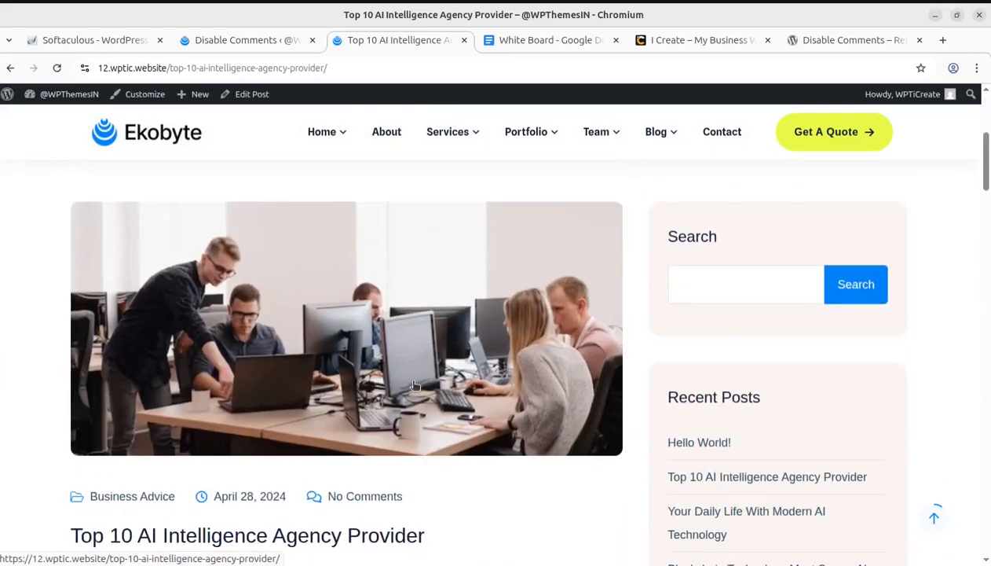
{"action": "scroll", "coordinate": [407, 387], "scroll_direction": "down", "scroll_amount": 12}
{"action": "scroll", "coordinate": [407, 386], "scroll_direction": "down", "scroll_amount": 8}
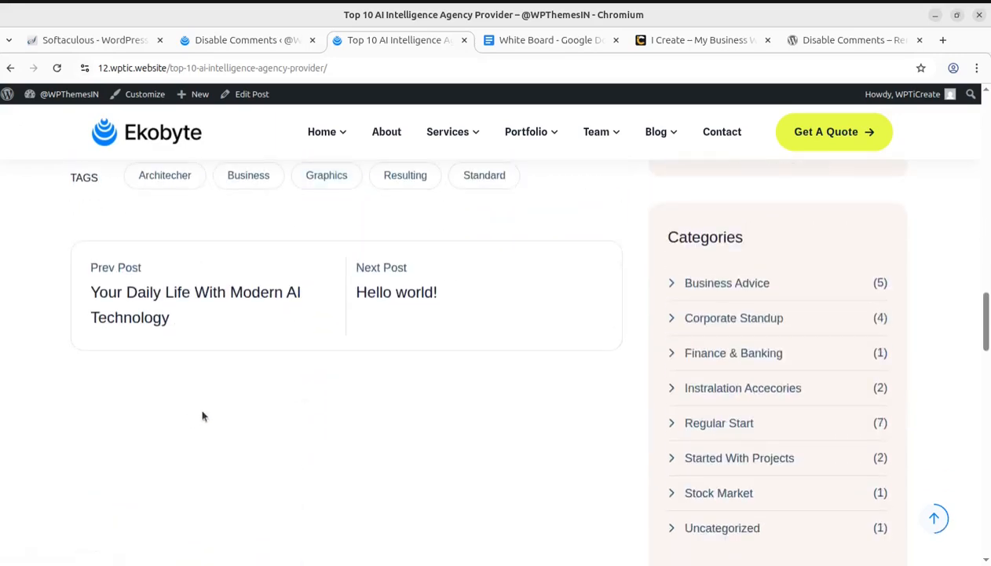
{"action": "scroll", "coordinate": [214, 414], "scroll_direction": "up", "scroll_amount": 6}
{"action": "scroll", "coordinate": [214, 414], "scroll_direction": "up", "scroll_amount": 6}
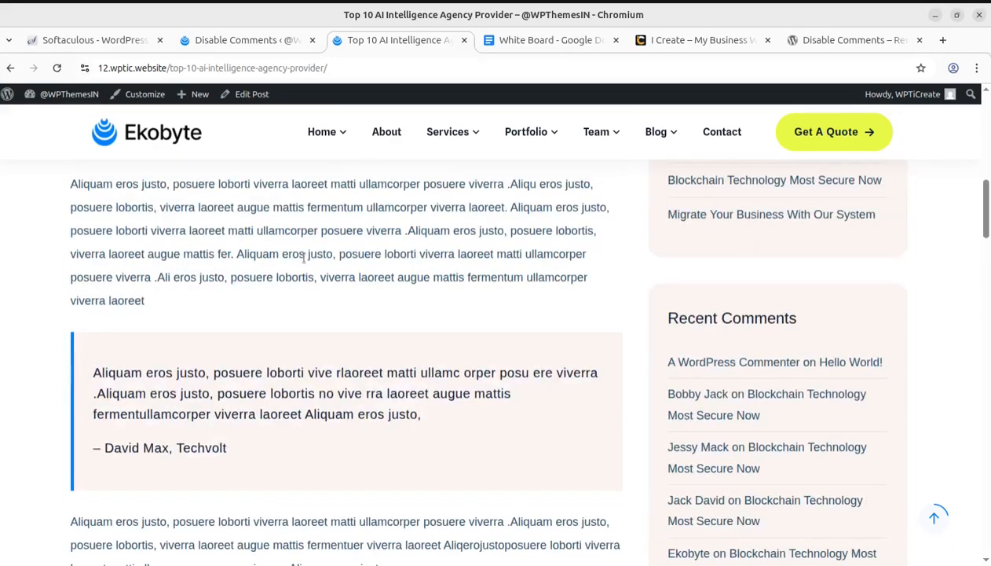
- Return to the Disable Comments settings and turn off Exclude Disable Comments Settings Based On User Roles
{"action": "left_click", "coordinate": [242, 42]}
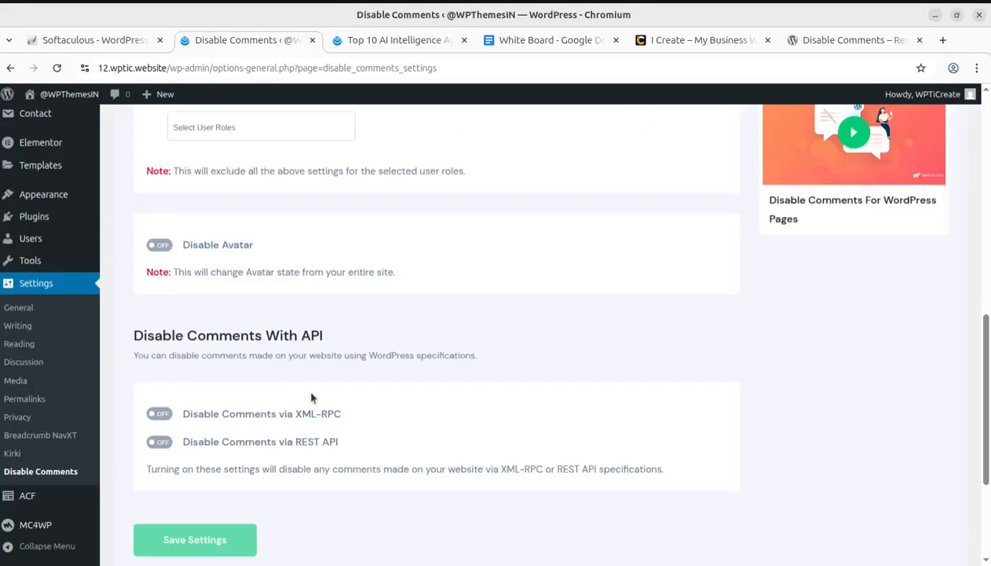
{"action": "scroll", "coordinate": [227, 409], "scroll_direction": "up", "scroll_amount": 3}
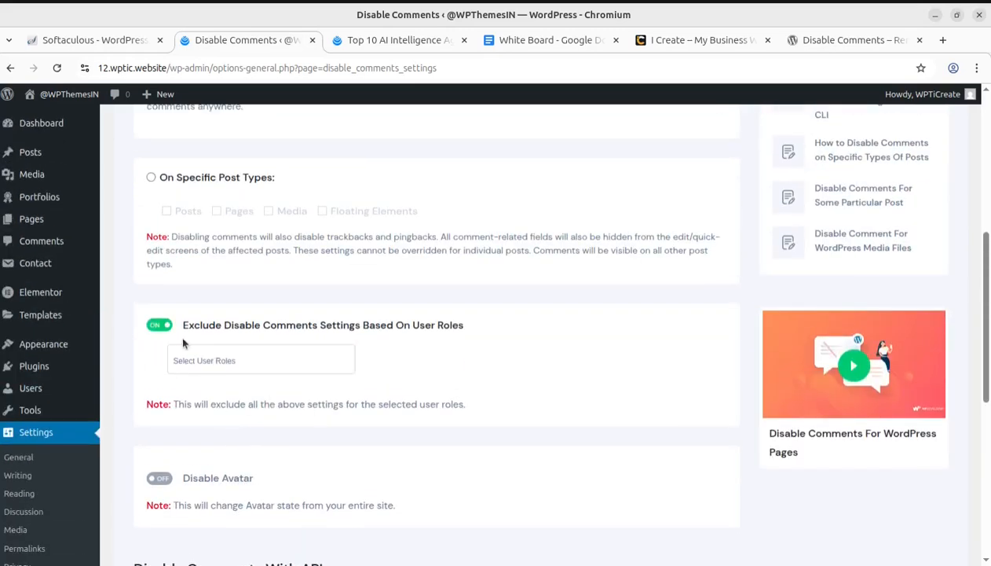
{"action": "left_click", "coordinate": [151, 327]}
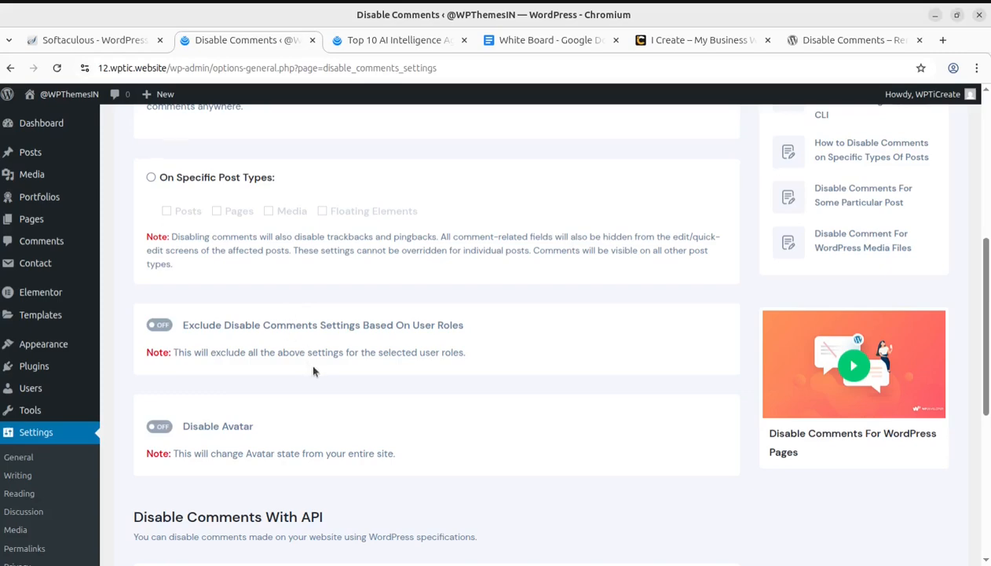
- Look at the plugin's Delete Comments options, try opening the admin Comments page, and return to the plugin settings
{"action": "scroll", "coordinate": [215, 334], "scroll_direction": "up", "scroll_amount": 3}
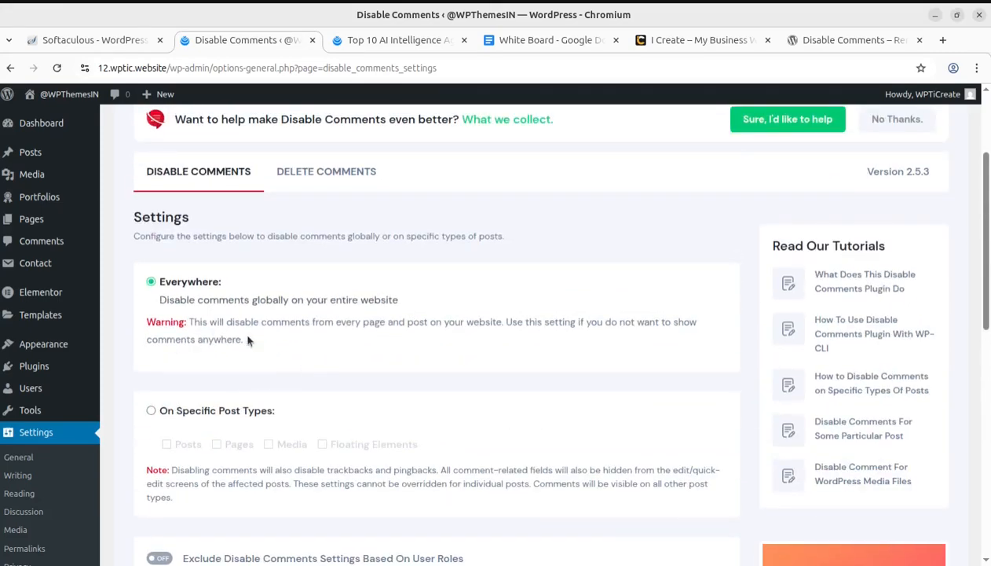
{"action": "left_click", "coordinate": [326, 173]}
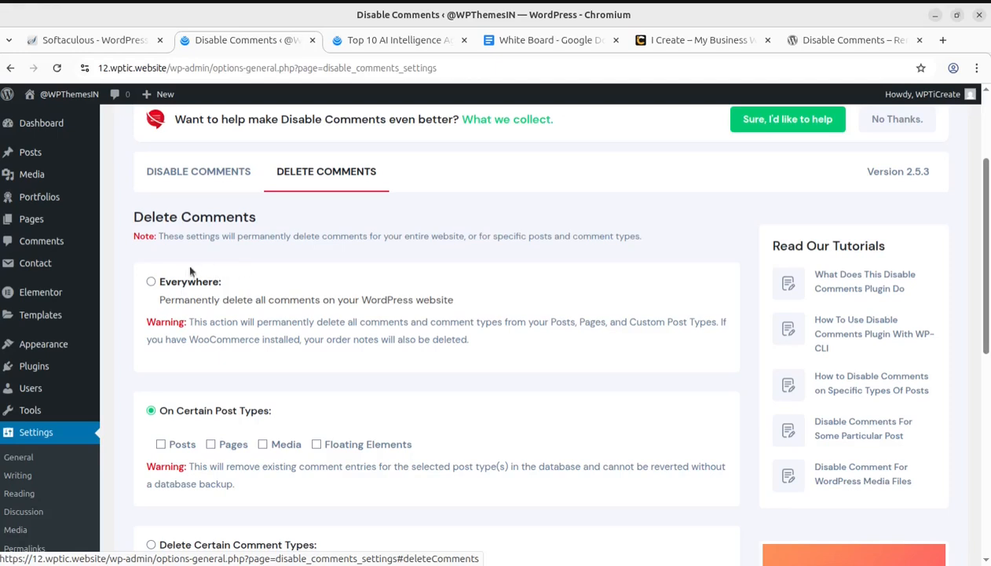
{"action": "left_click", "coordinate": [41, 242]}
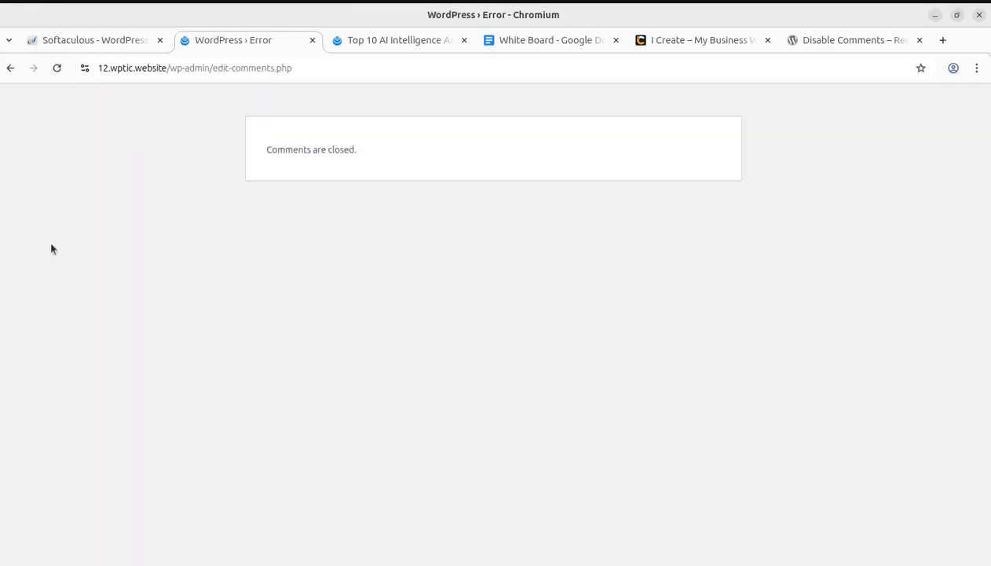
{"action": "left_click", "coordinate": [10, 68]}
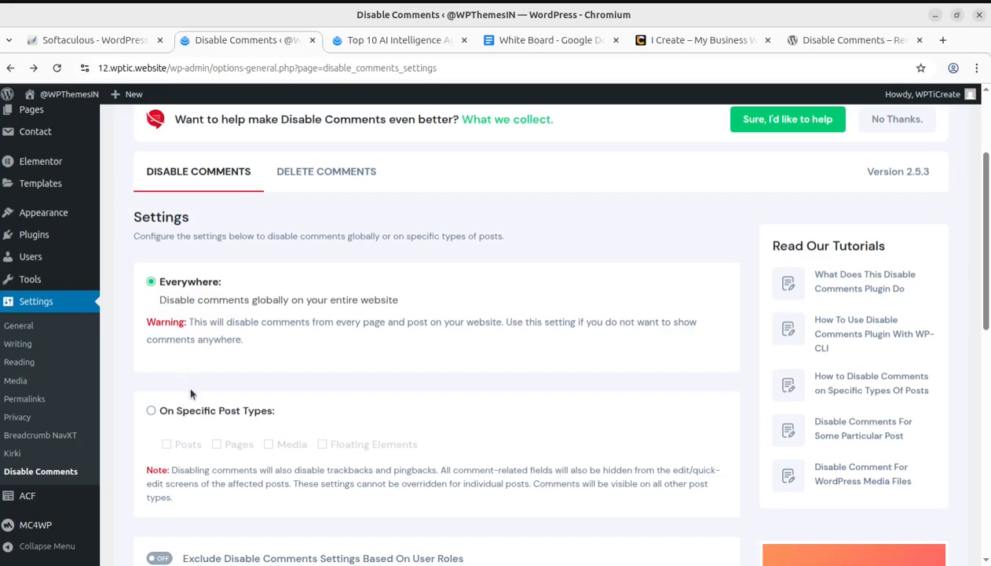
- Switch Disable Comments to On Specific Post Types with no post types selected, and save the settings
{"action": "scroll", "coordinate": [190, 393], "scroll_direction": "down", "scroll_amount": 6}
{"action": "scroll", "coordinate": [223, 476], "scroll_direction": "up", "scroll_amount": 4}
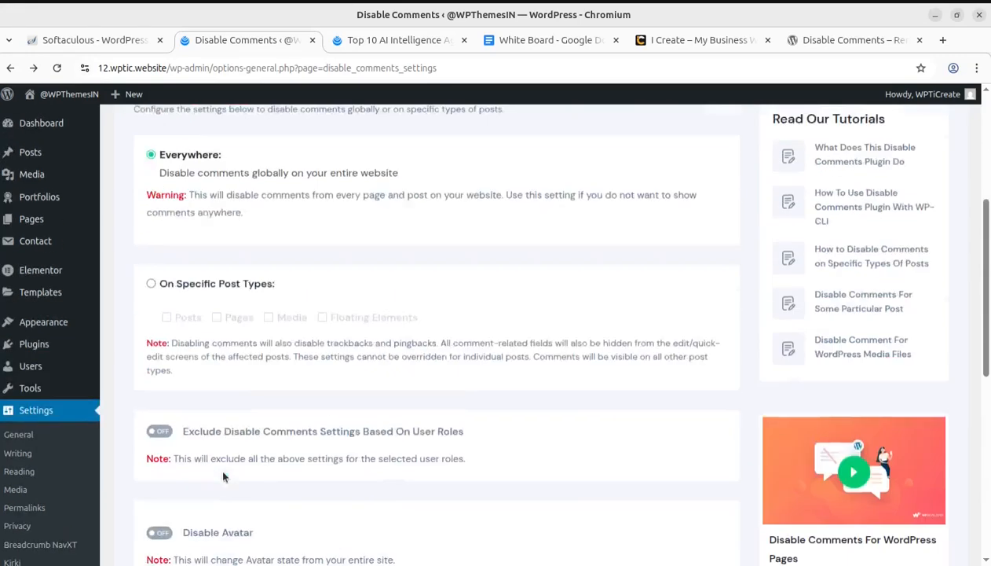
{"action": "scroll", "coordinate": [223, 476], "scroll_direction": "up", "scroll_amount": 4}
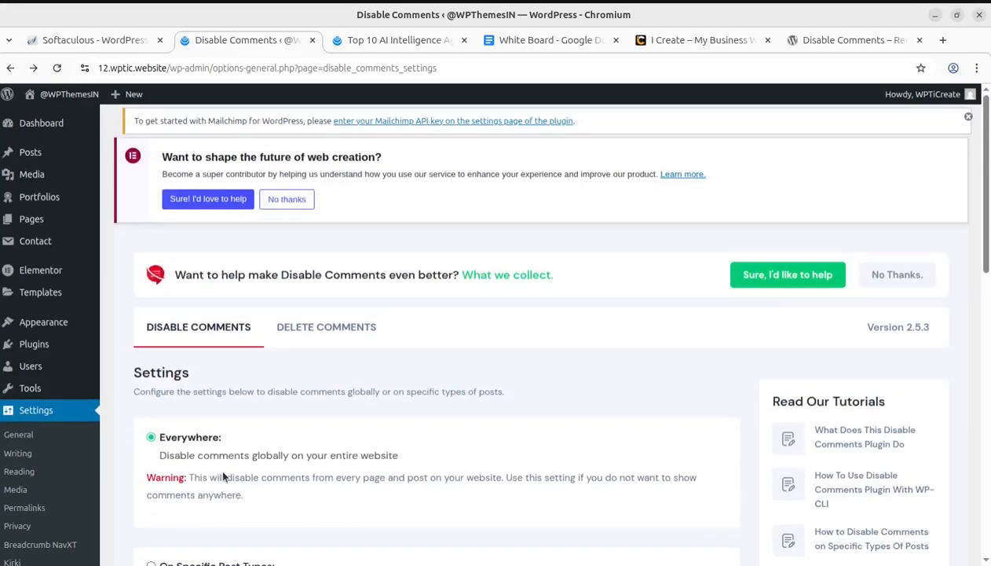
{"action": "left_click", "coordinate": [886, 274]}
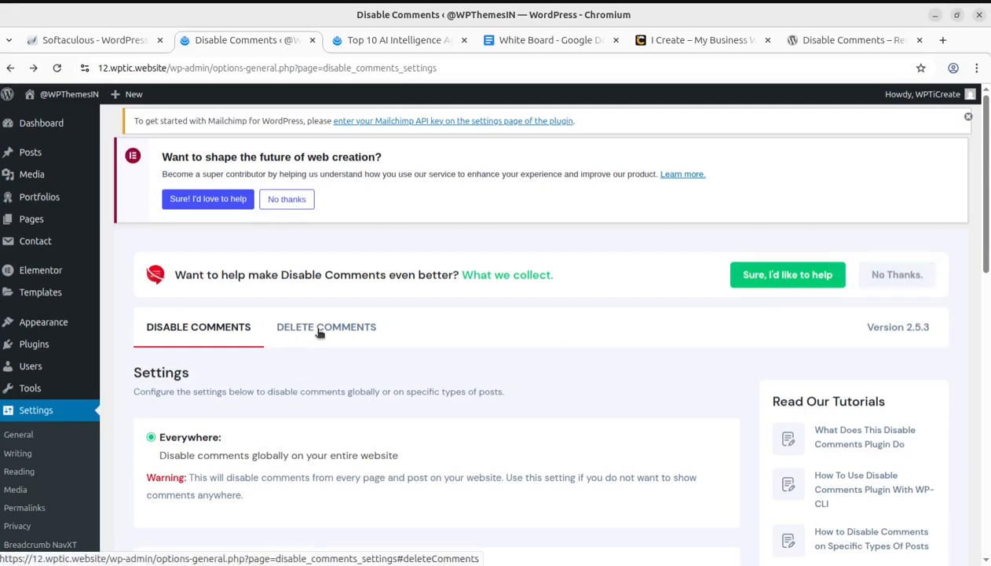
{"action": "scroll", "coordinate": [230, 424], "scroll_direction": "down", "scroll_amount": 2}
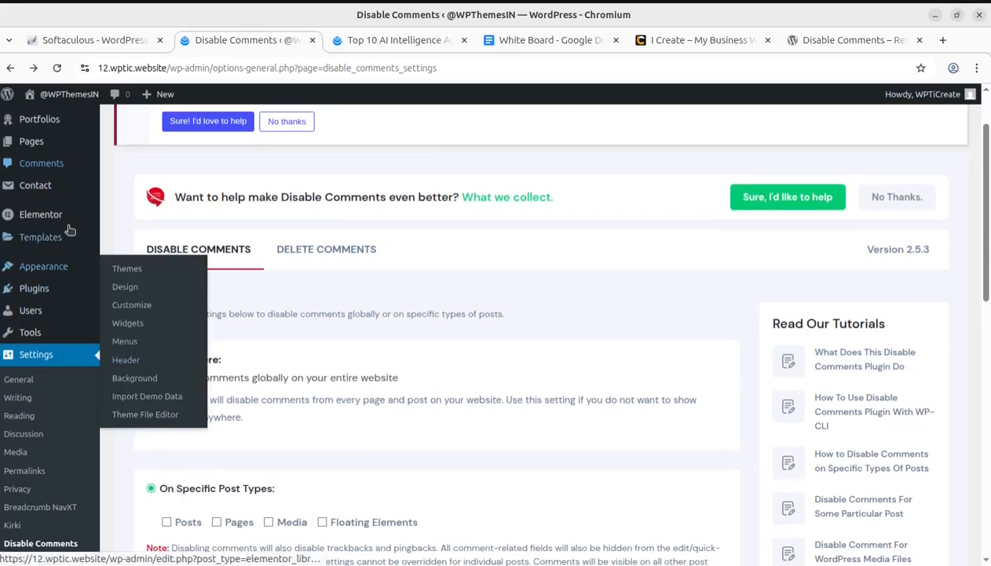
{"action": "scroll", "coordinate": [56, 258], "scroll_direction": "up", "scroll_amount": 2}
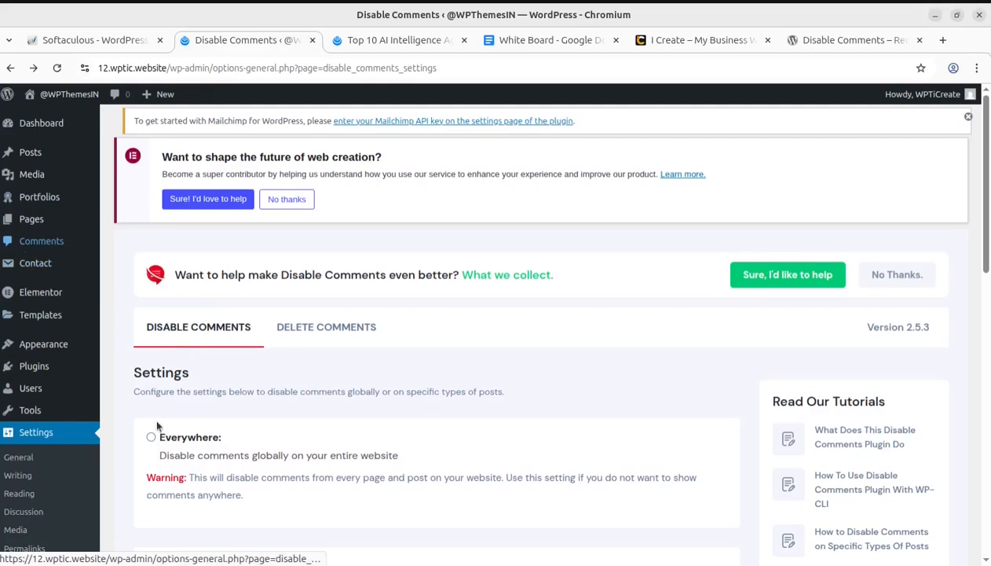
- Open the admin Comments page in a separate tab and review the existing comments
{"action": "middle_click", "coordinate": [46, 246]}
{"action": "left_click", "coordinate": [312, 44]}
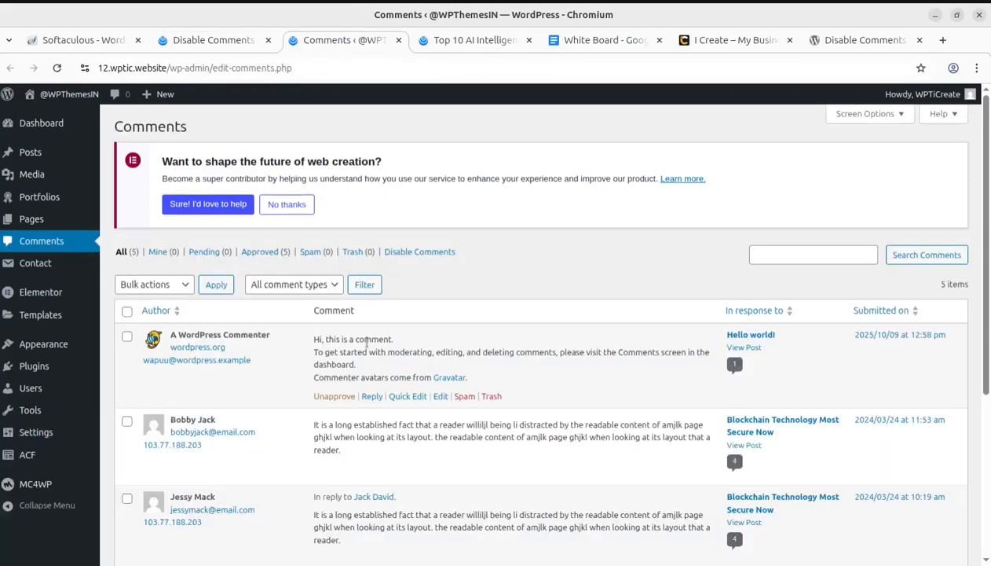
{"action": "scroll", "coordinate": [362, 391], "scroll_direction": "down", "scroll_amount": 5}
{"action": "scroll", "coordinate": [351, 385], "scroll_direction": "up", "scroll_amount": 3}
{"action": "scroll", "coordinate": [320, 362], "scroll_direction": "up", "scroll_amount": 2}
- Return to the plugin settings and examine the Delete Comments choices for the whole site, post types, comment types and spam
{"action": "left_click", "coordinate": [205, 39]}
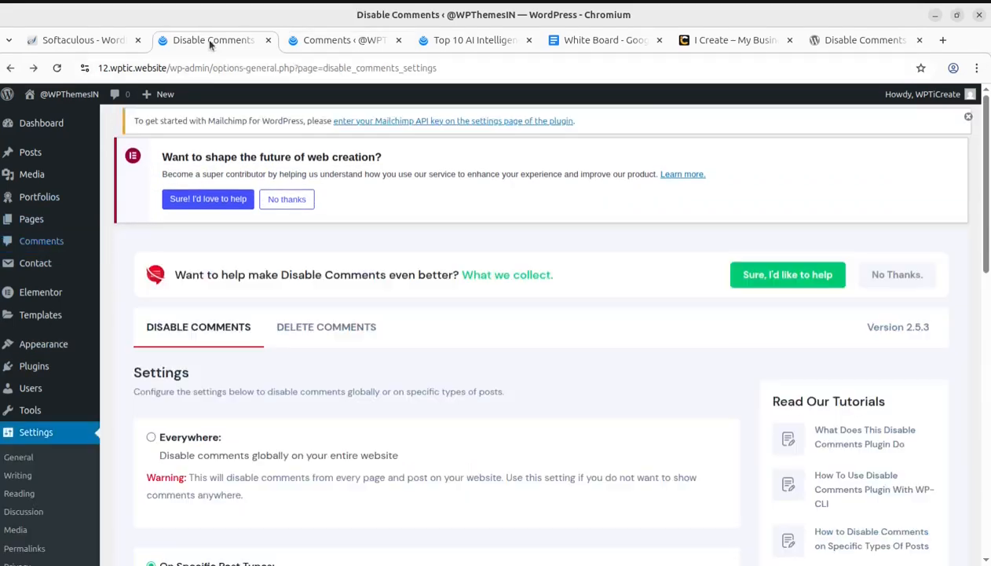
{"action": "left_click", "coordinate": [326, 329]}
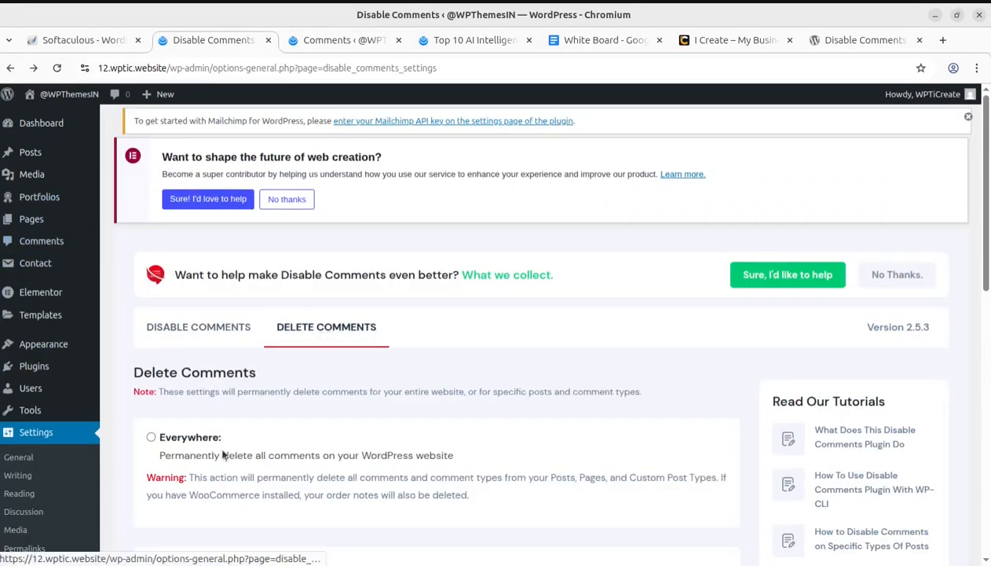
{"action": "scroll", "coordinate": [369, 416], "scroll_direction": "down", "scroll_amount": 2}
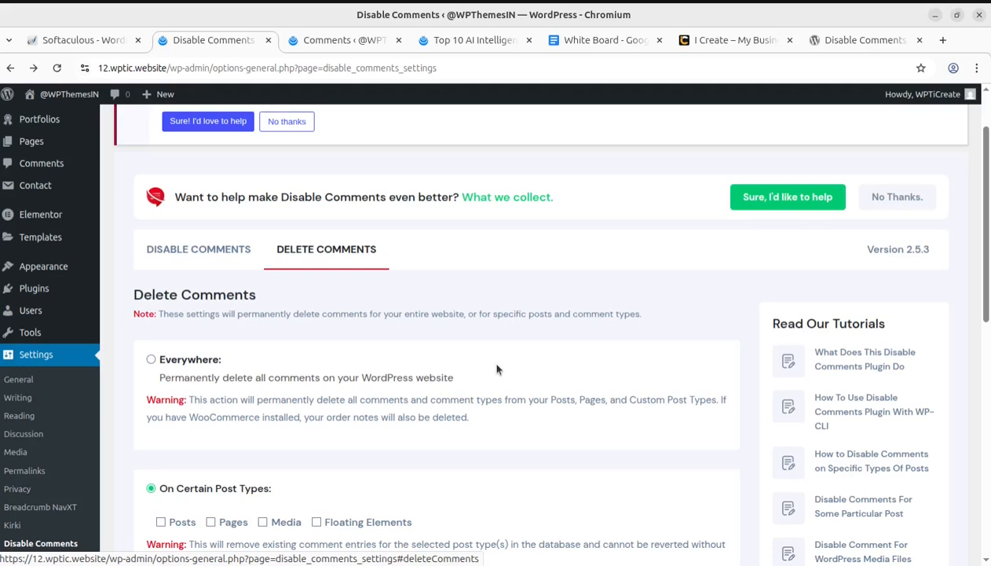
{"action": "scroll", "coordinate": [490, 385], "scroll_direction": "down", "scroll_amount": 2}
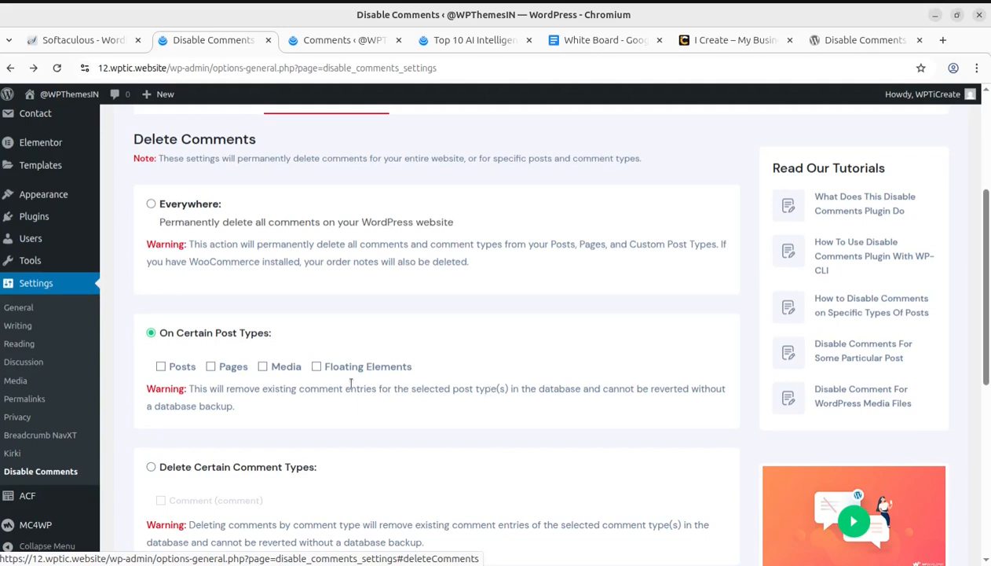
{"action": "scroll", "coordinate": [359, 408], "scroll_direction": "down", "scroll_amount": 1}
{"action": "scroll", "coordinate": [357, 408], "scroll_direction": "down", "scroll_amount": 1}
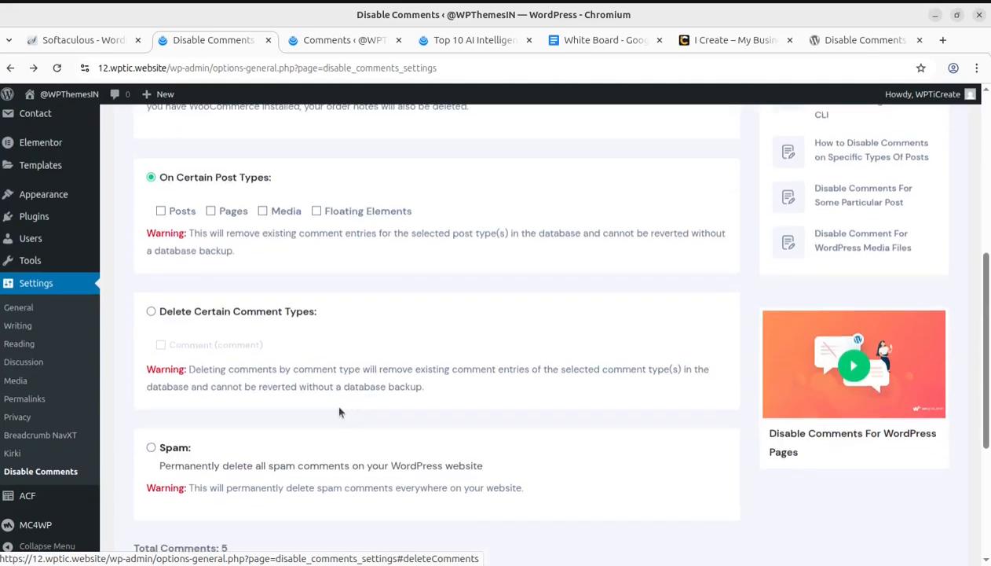
- Try selecting the Delete Certain Comment Types and Spam deletion options
{"action": "left_click", "coordinate": [151, 312]}
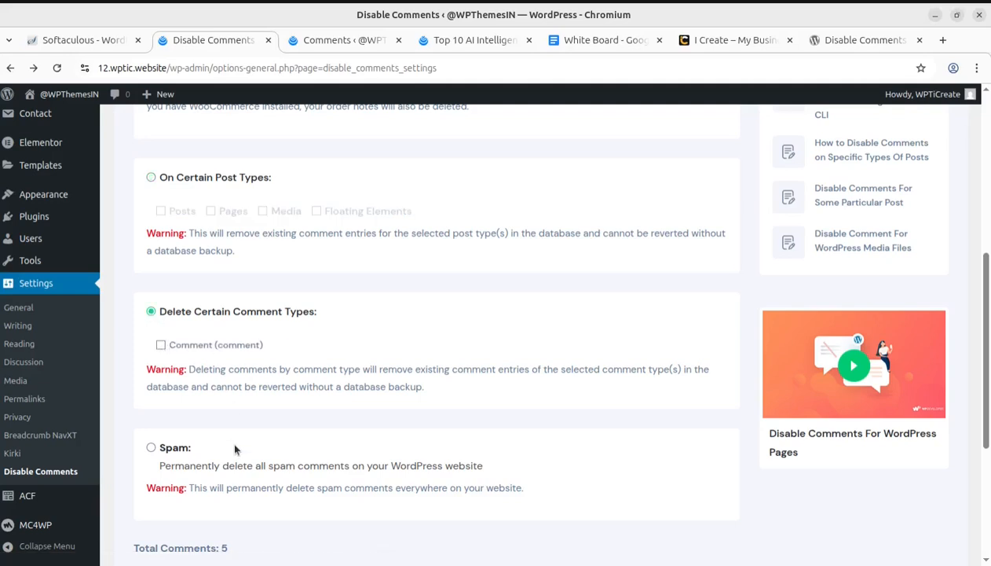
{"action": "left_click", "coordinate": [151, 447]}
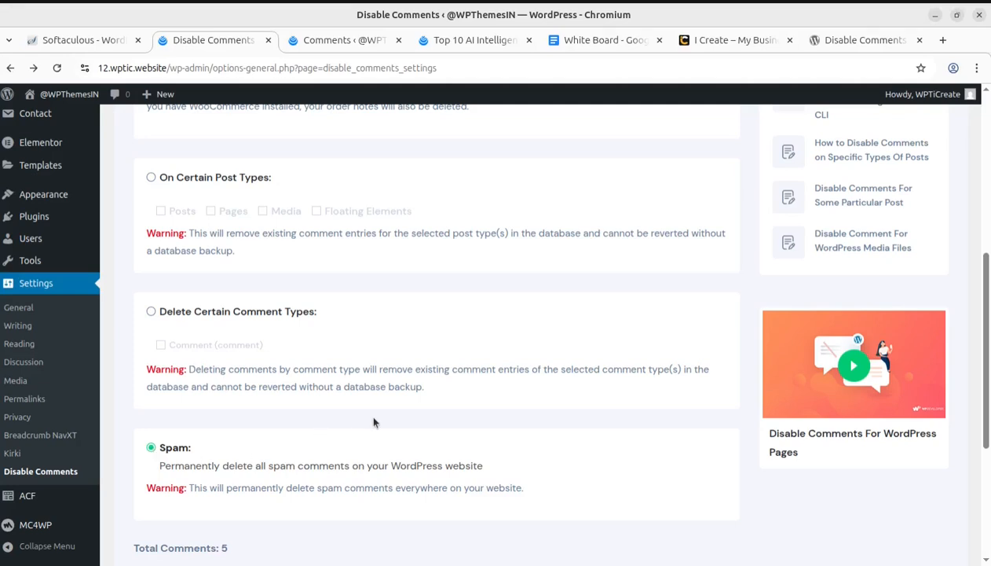
{"action": "scroll", "coordinate": [374, 423], "scroll_direction": "down", "scroll_amount": 3}
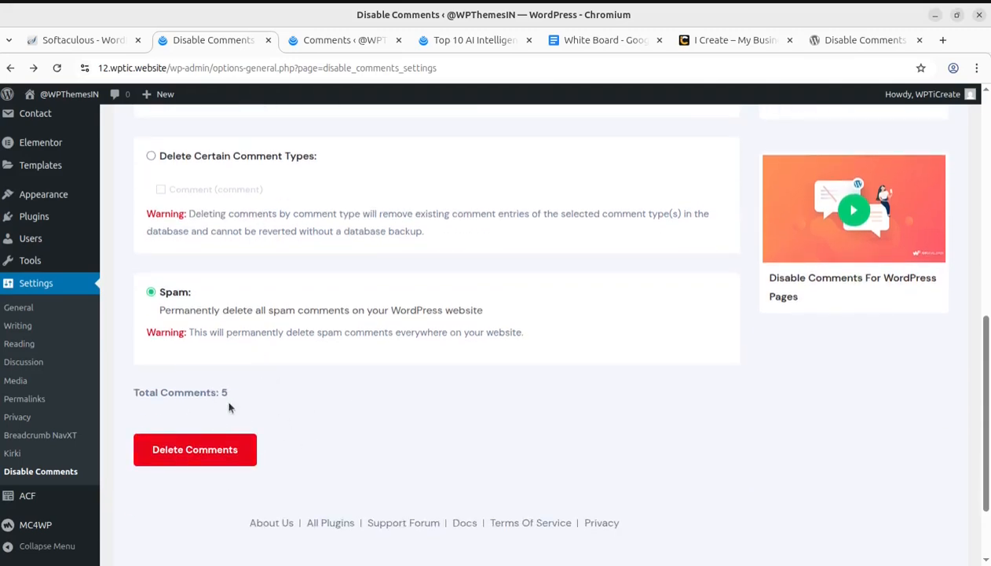
{"action": "scroll", "coordinate": [232, 398], "scroll_direction": "up", "scroll_amount": 6}
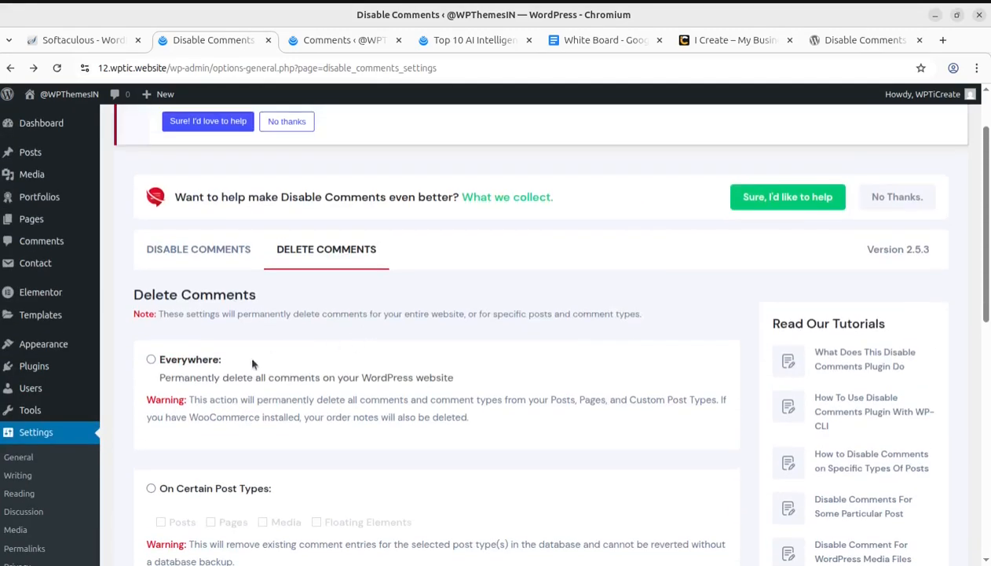
- Choose Everywhere as the deletion scope, permanently delete all comments on the website, and confirm the deletion
{"action": "left_click", "coordinate": [151, 359]}
{"action": "scroll", "coordinate": [364, 398], "scroll_direction": "down", "scroll_amount": 1}
{"action": "scroll", "coordinate": [358, 392], "scroll_direction": "down", "scroll_amount": 6}
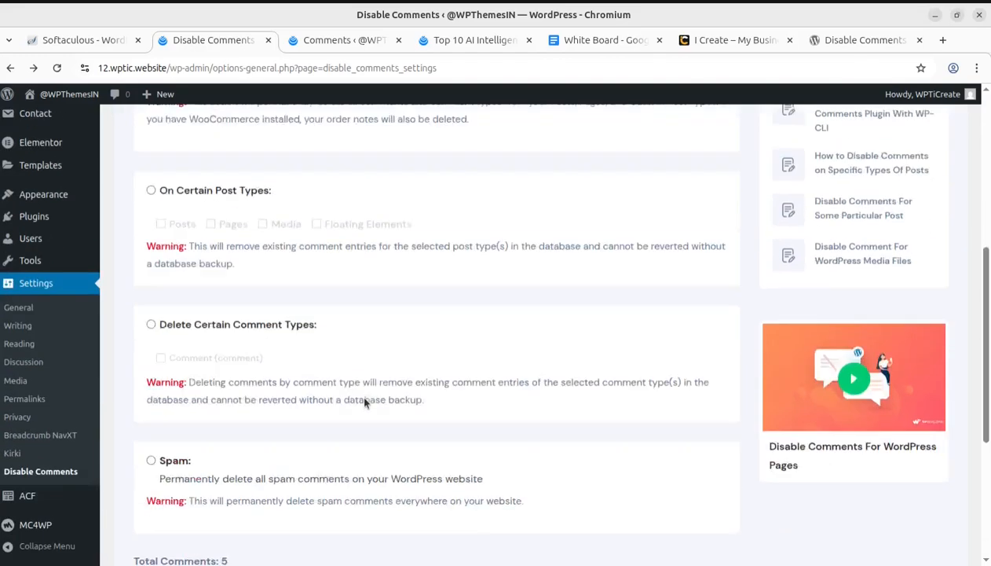
{"action": "left_click", "coordinate": [199, 457]}
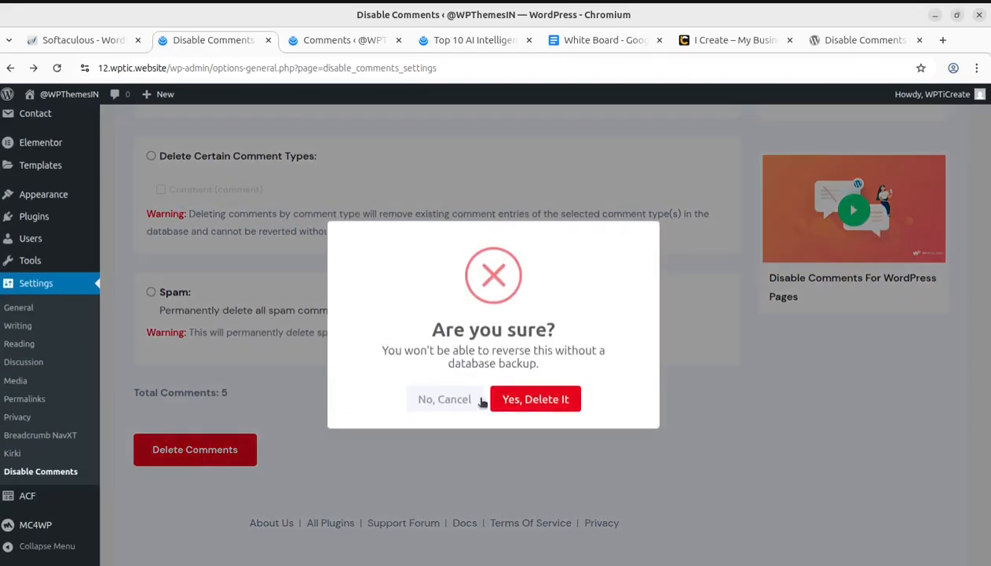
{"action": "left_click", "coordinate": [521, 400]}
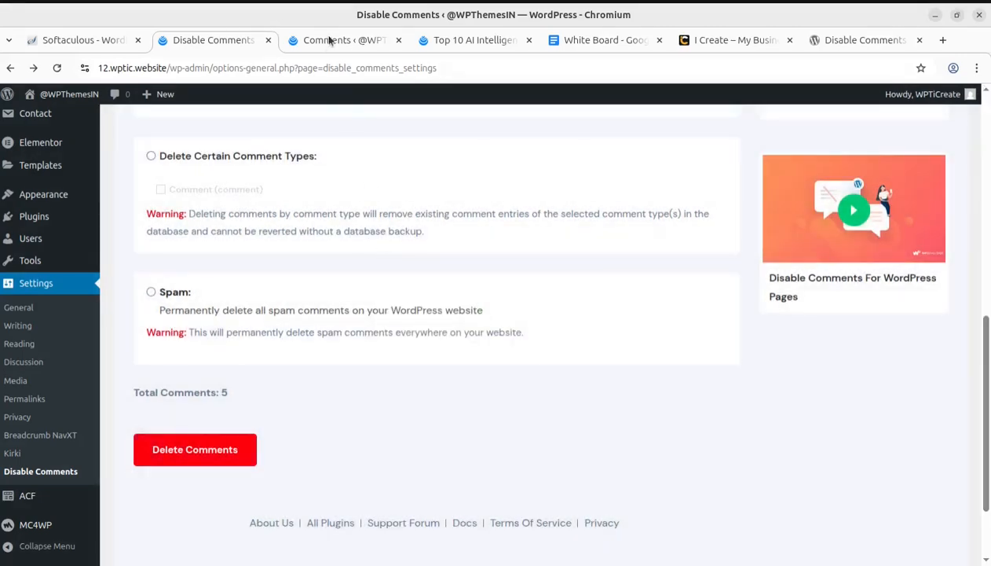
- Reload the admin Comments list to check the deletion, and open the Dashboard
{"action": "left_click", "coordinate": [325, 40]}
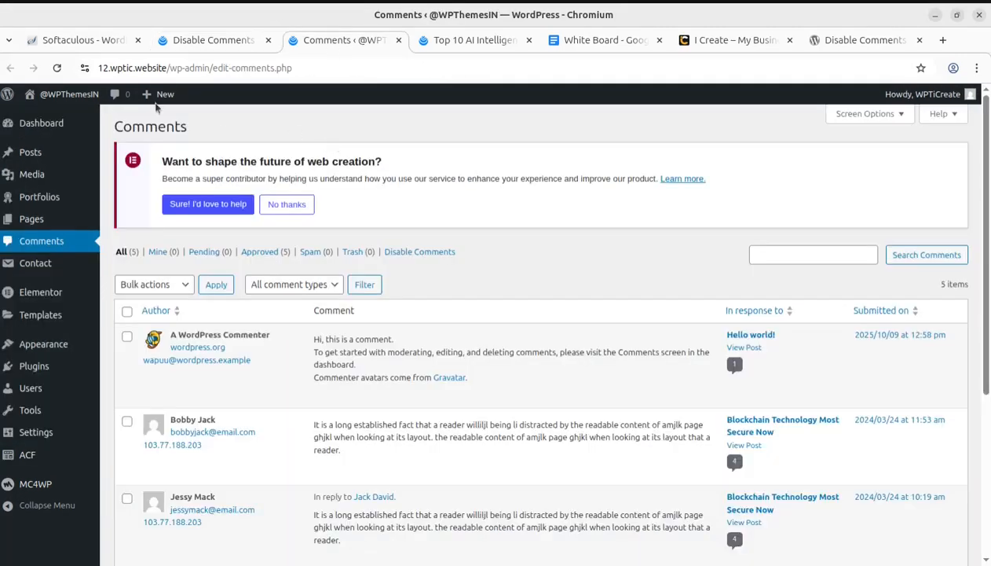
{"action": "left_click", "coordinate": [57, 68]}
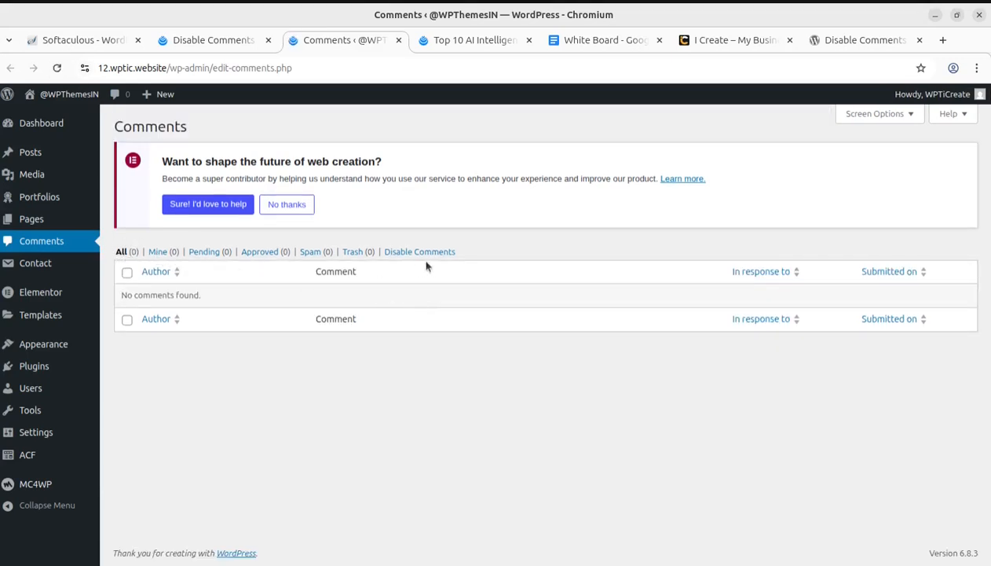
{"action": "left_click", "coordinate": [44, 132]}
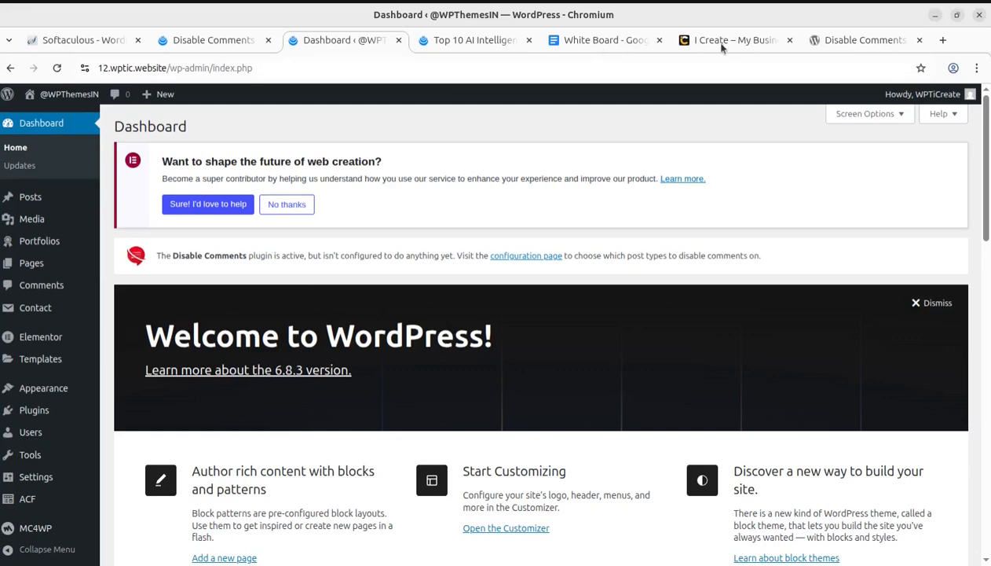
- View the Disable Comments plugin page on WordPress.org and clear its text selection
{"action": "left_click", "coordinate": [830, 39]}
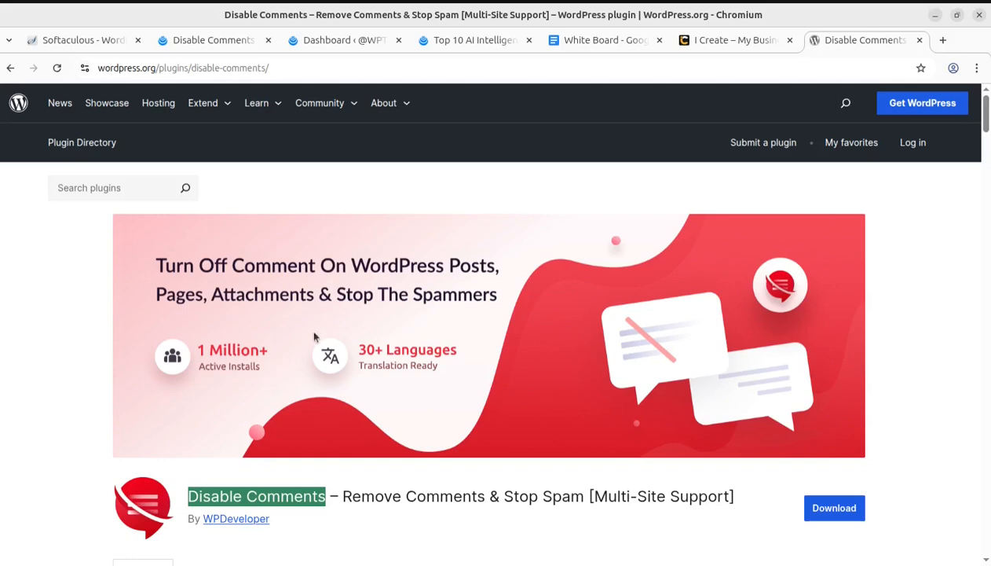
{"action": "left_click", "coordinate": [60, 346]}
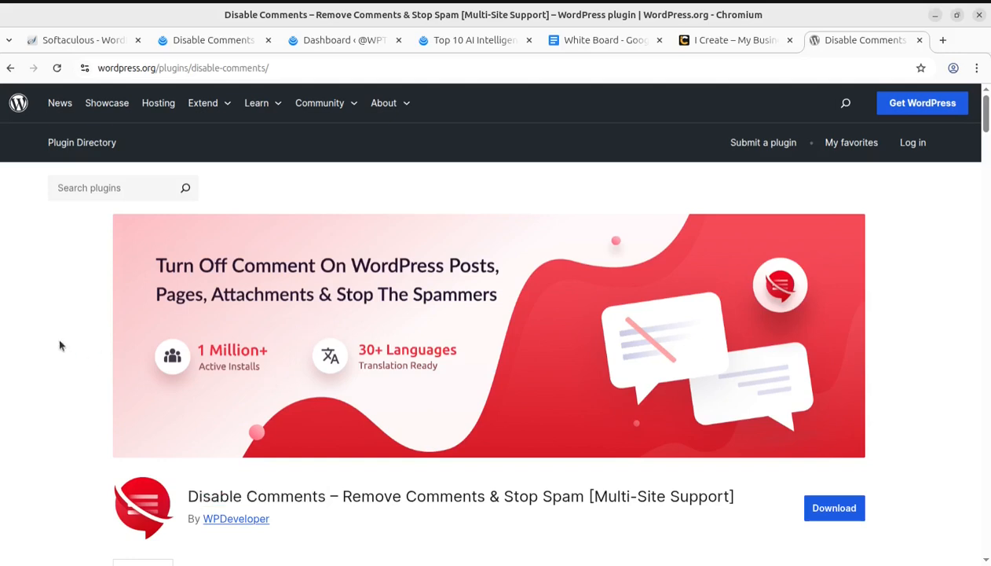